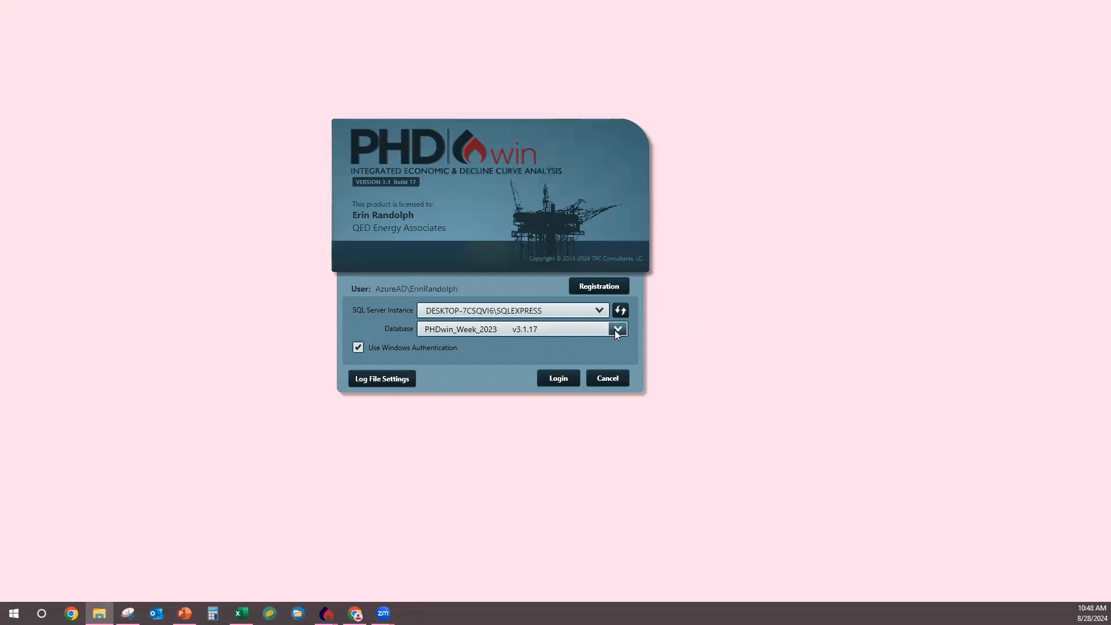
- Create a new database named Demo on the current SQL Server instance
{"action": "left_click", "coordinate": [617, 329]}
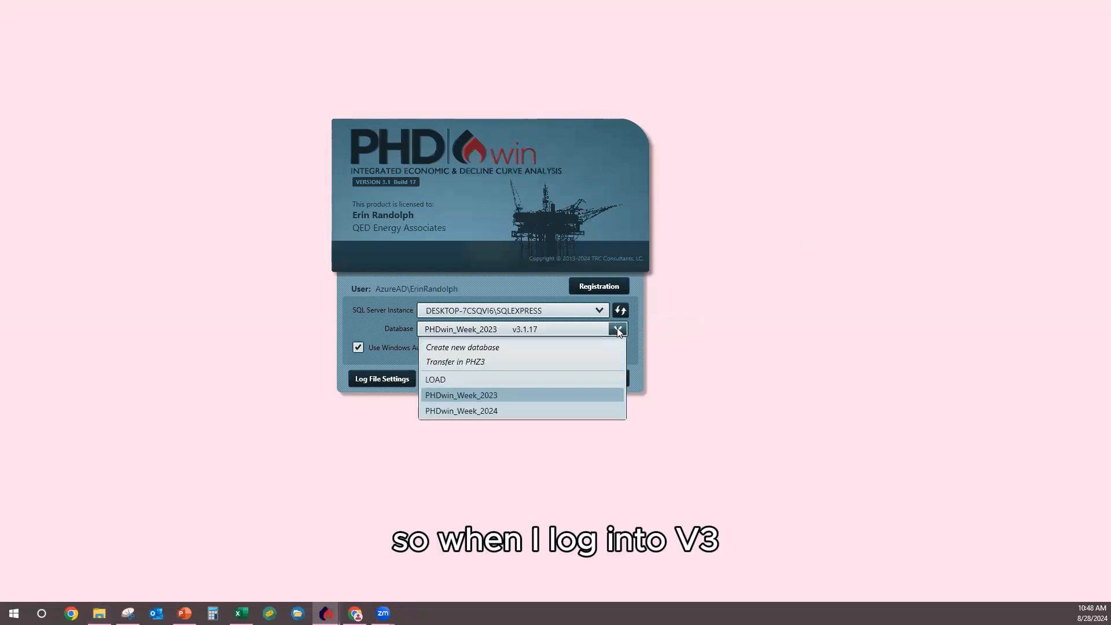
{"action": "left_click", "coordinate": [541, 351]}
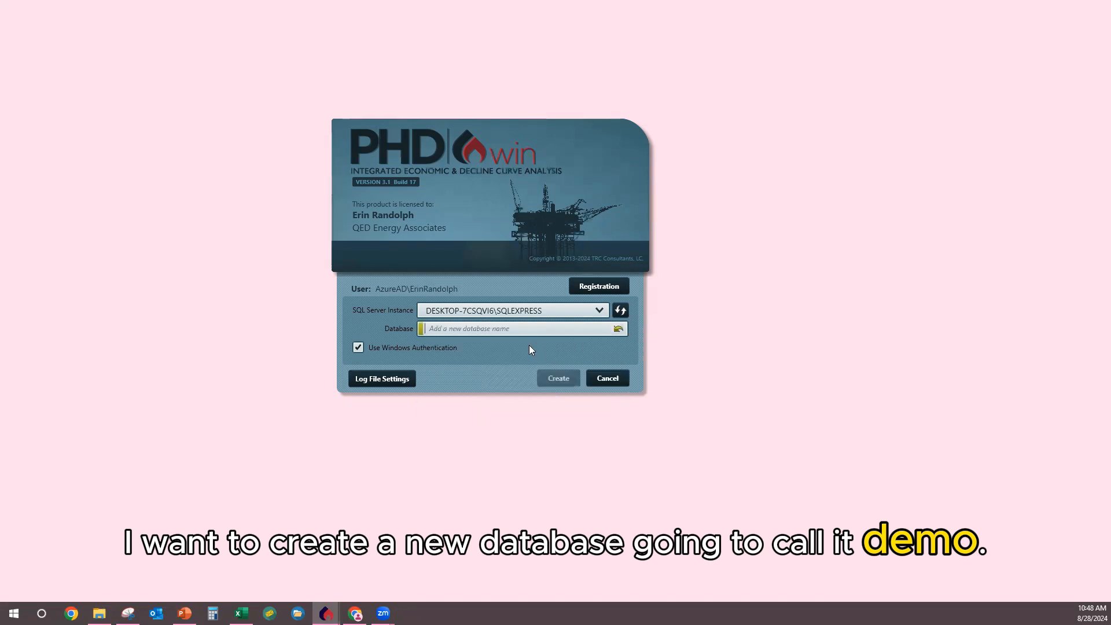
{"action": "type", "text": "Demo"}
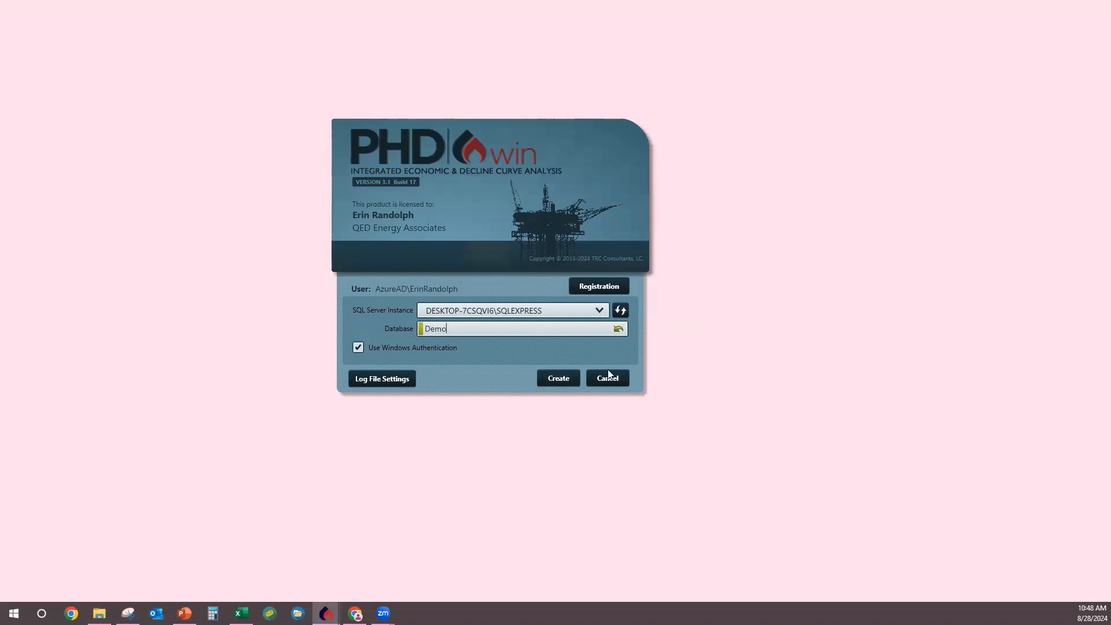
{"action": "left_click", "coordinate": [547, 379]}
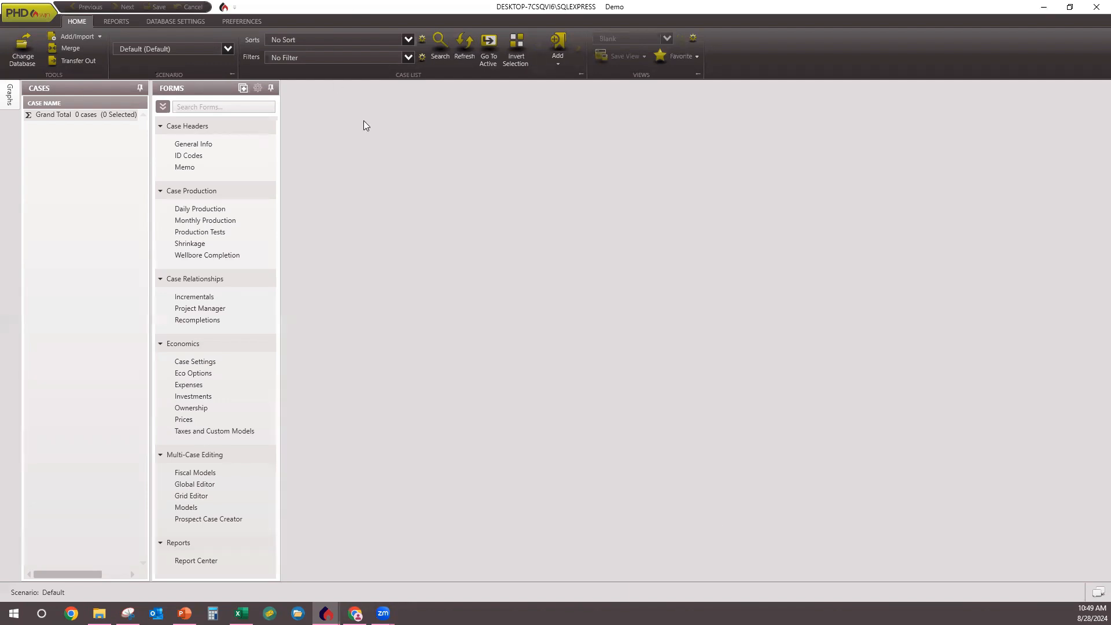
- Start a case import and choose ImportDemo.wdb from the Working folder as the source file
{"action": "left_click", "coordinate": [83, 36]}
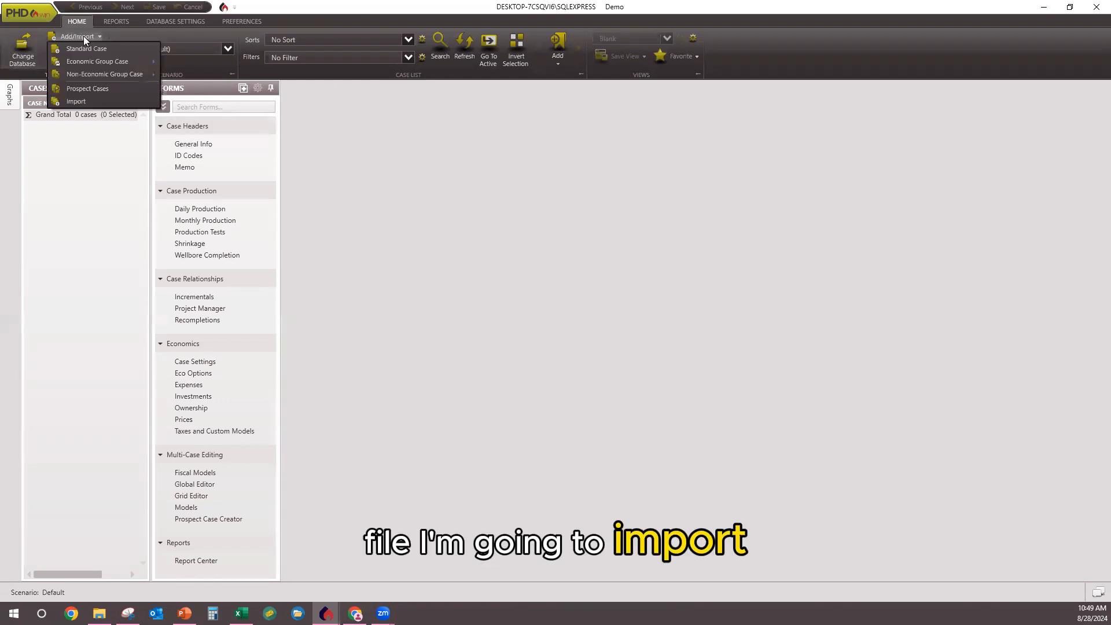
{"action": "left_click", "coordinate": [68, 101]}
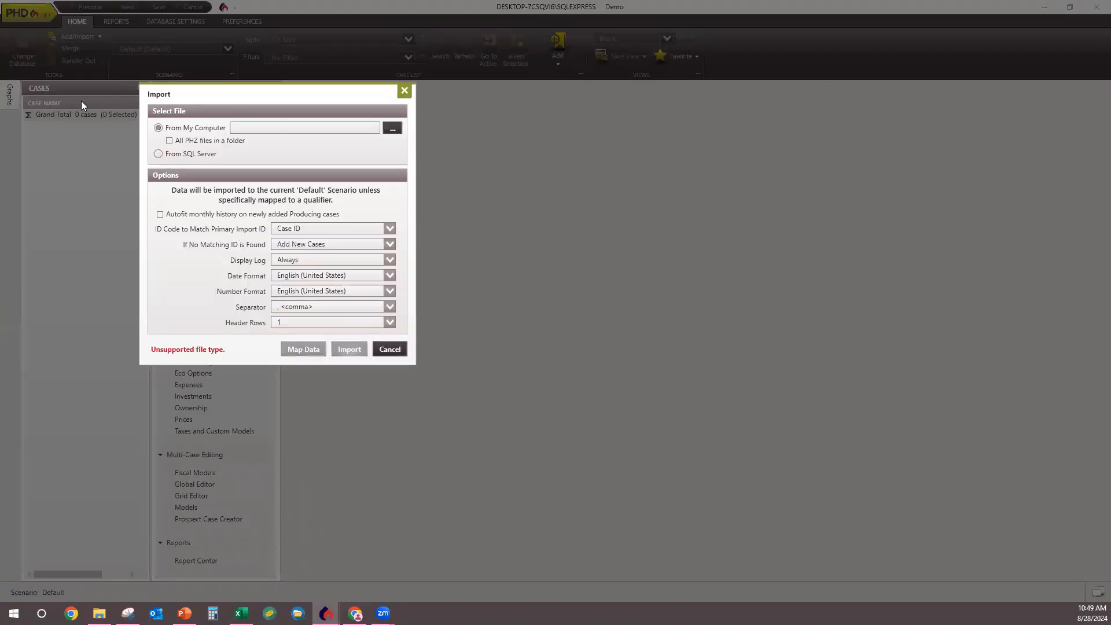
{"action": "left_click", "coordinate": [391, 128]}
{"action": "left_click", "coordinate": [370, 162]}
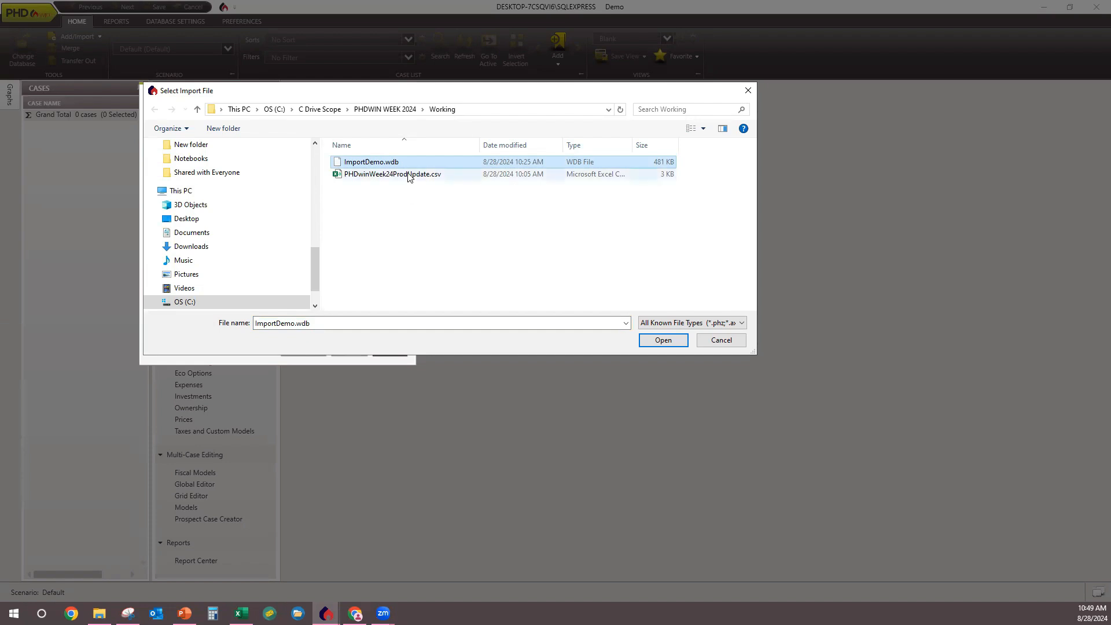
{"action": "left_click", "coordinate": [663, 340]}
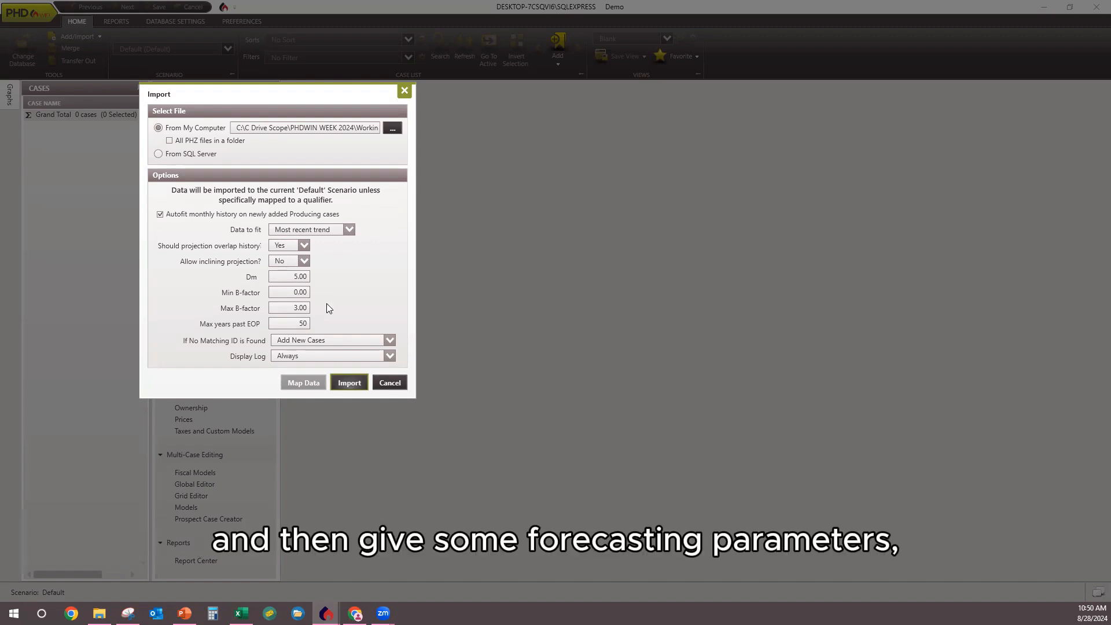
- Set the autofit Dm to 10 and the Max B-factor to 2, and run the import with the default import options
{"action": "left_click", "coordinate": [297, 277]}
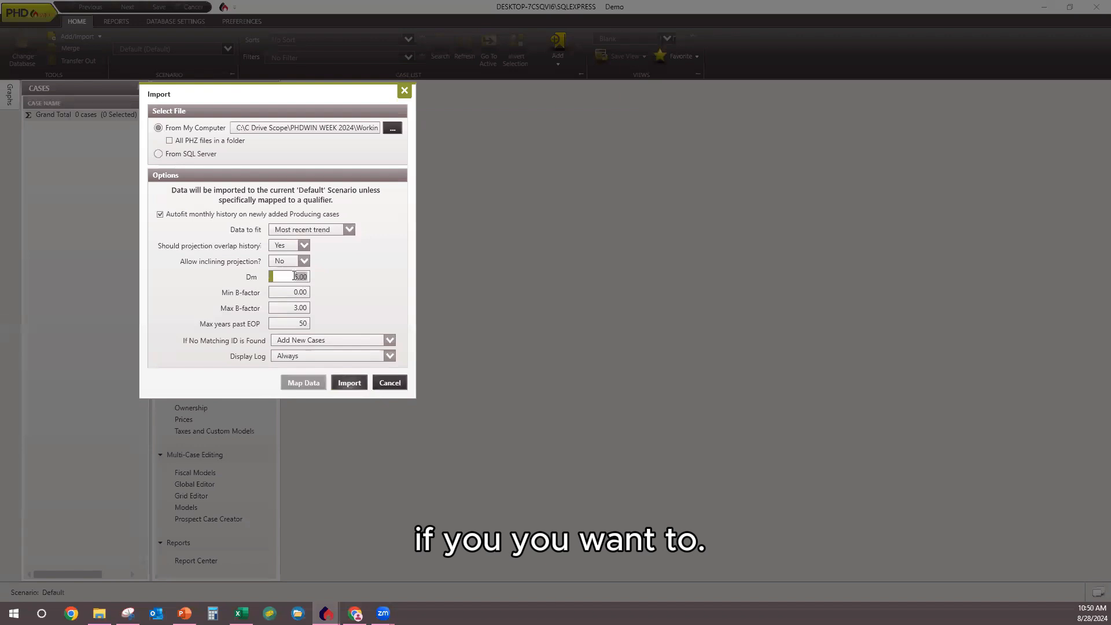
{"action": "key", "text": "BackSpace"}
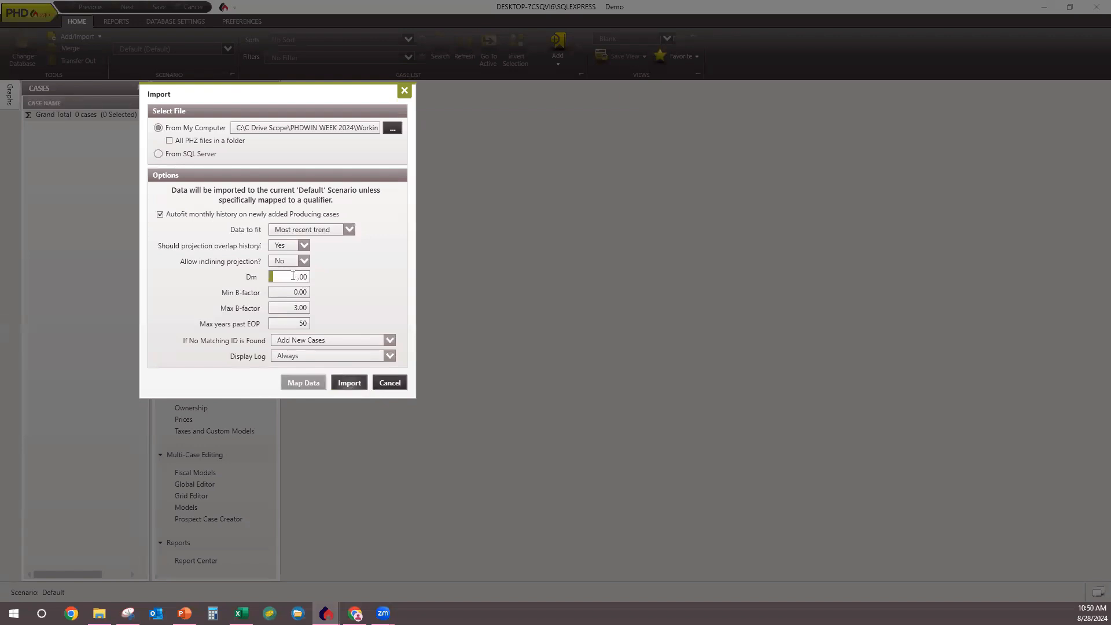
{"action": "type", "text": "10"}
{"action": "left_click", "coordinate": [296, 311]}
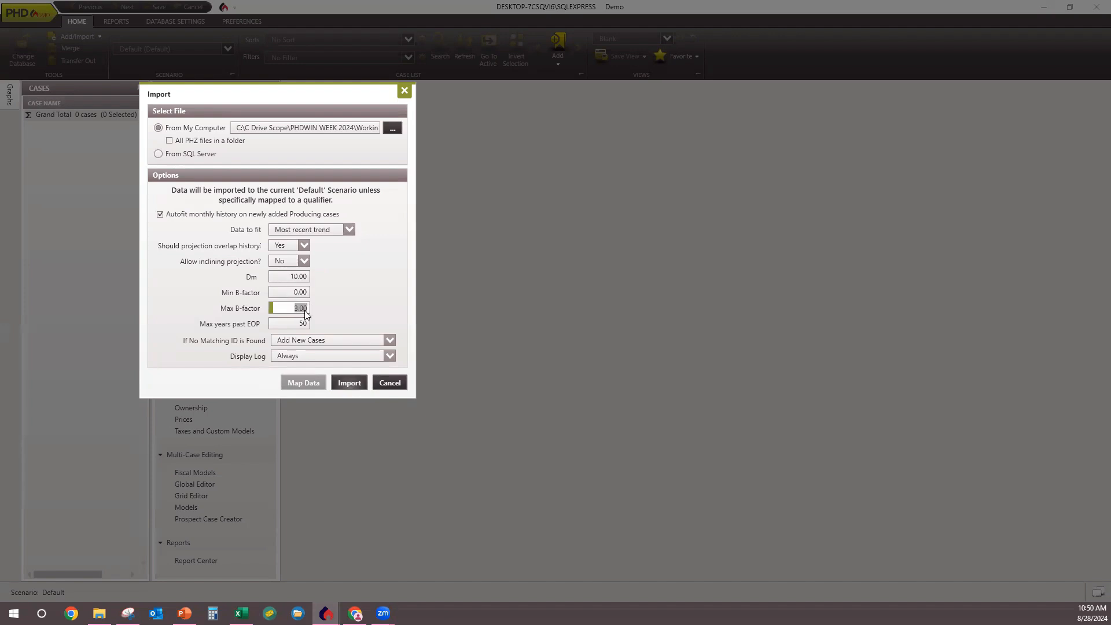
{"action": "type", "text": "2"}
{"action": "left_click", "coordinate": [347, 383]}
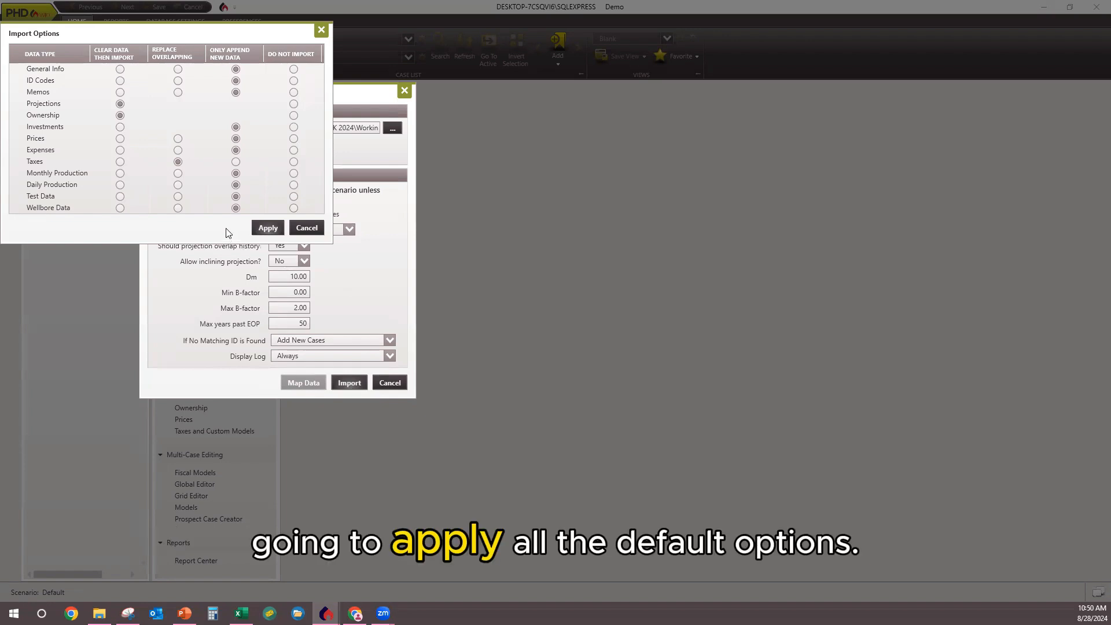
{"action": "left_click", "coordinate": [258, 229]}
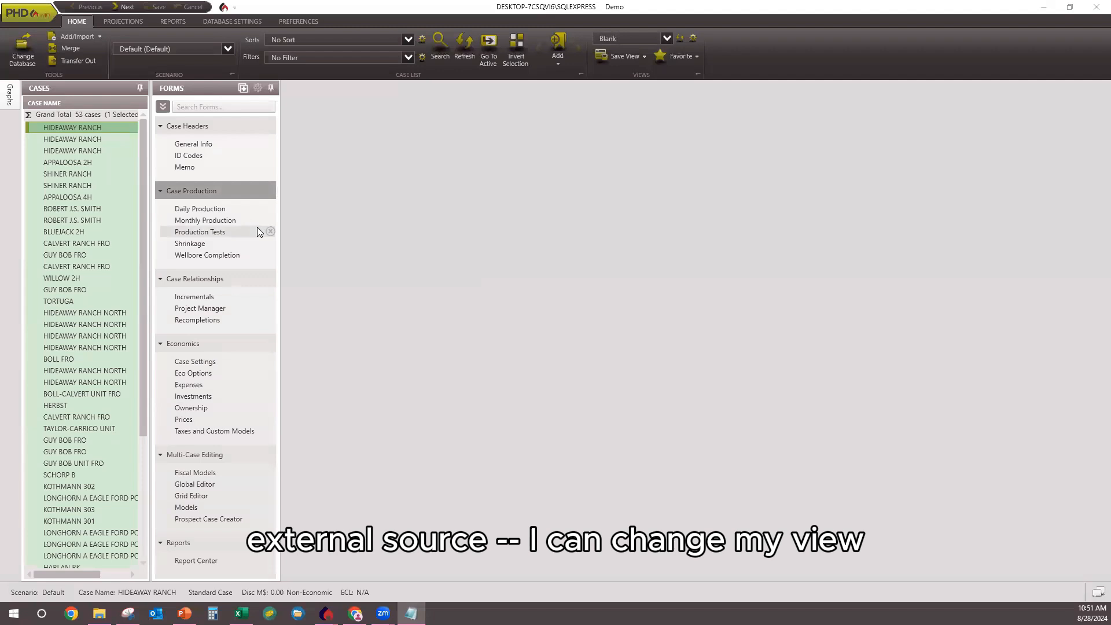
- Switch the workspace to the Standard view and show the ID codes of the first HIDEAWAY RANCH case
{"action": "left_click", "coordinate": [667, 36]}
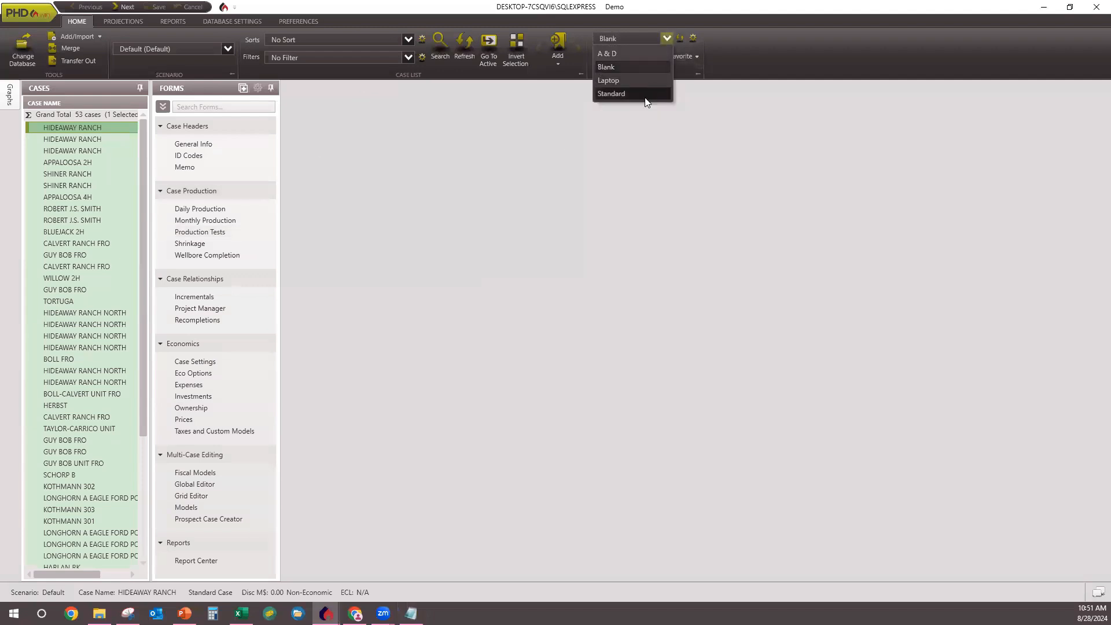
{"action": "left_click", "coordinate": [619, 94]}
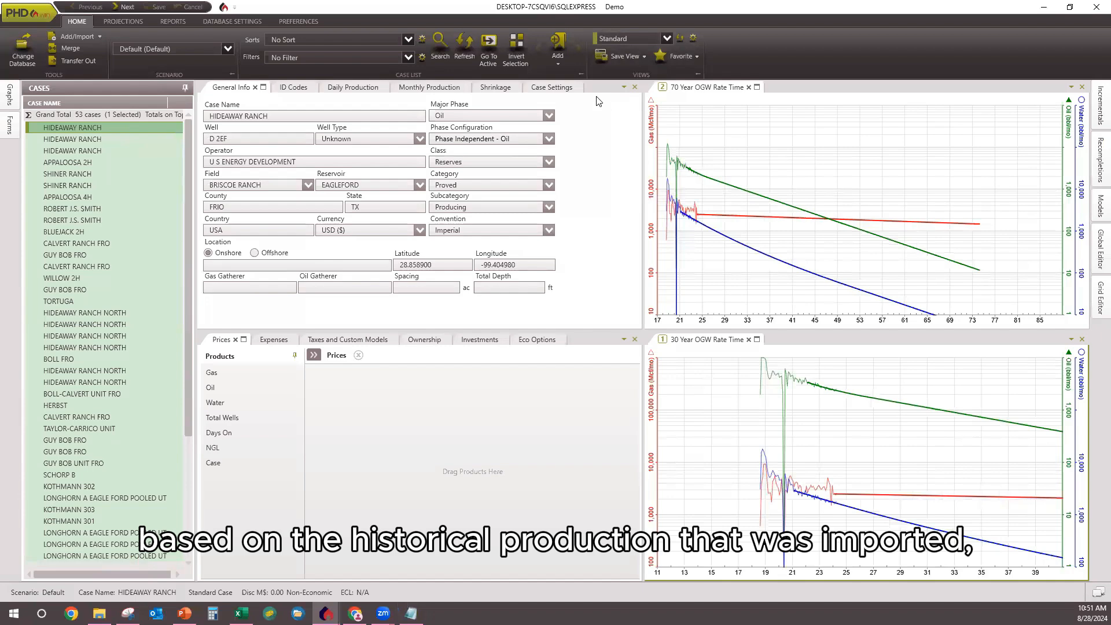
{"action": "left_click", "coordinate": [285, 90]}
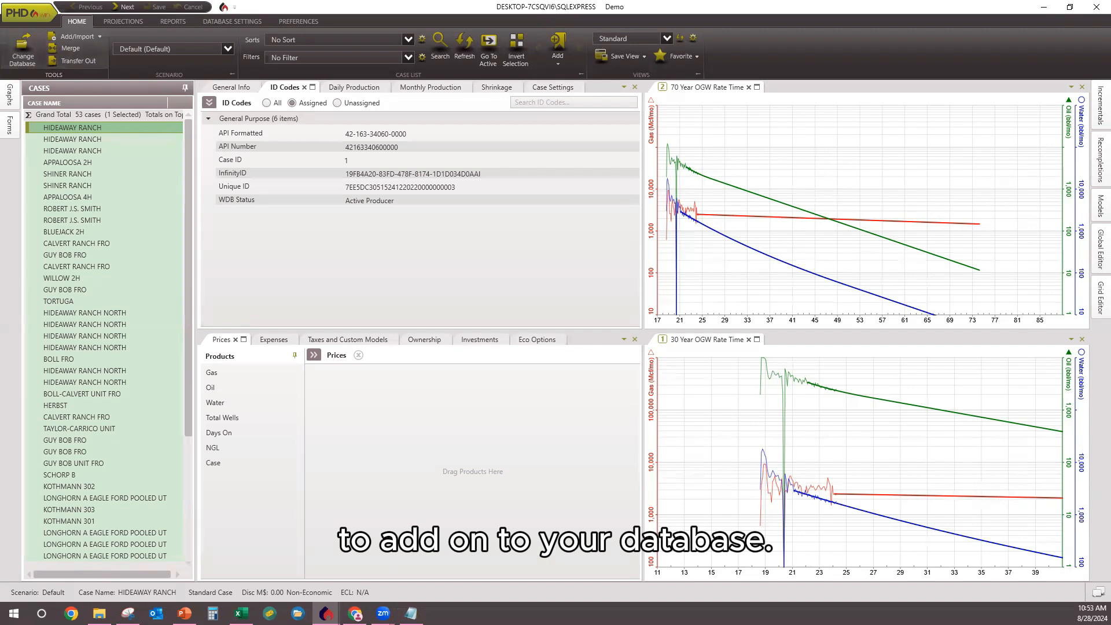
{"action": "key", "text": "alt+Tab"}
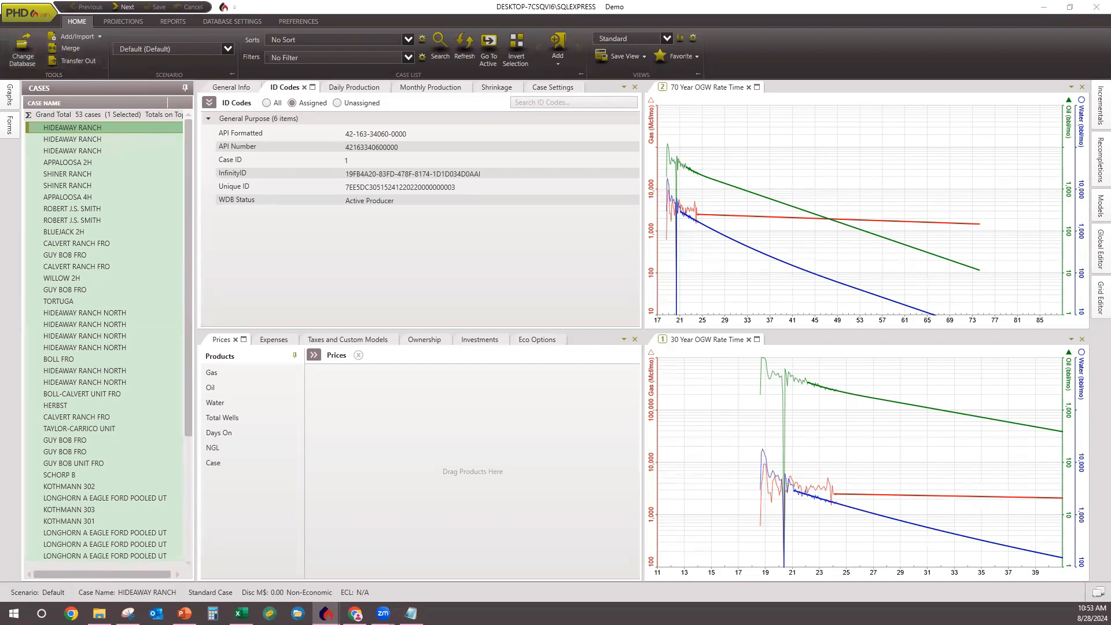
{"action": "key", "text": "alt+Tab"}
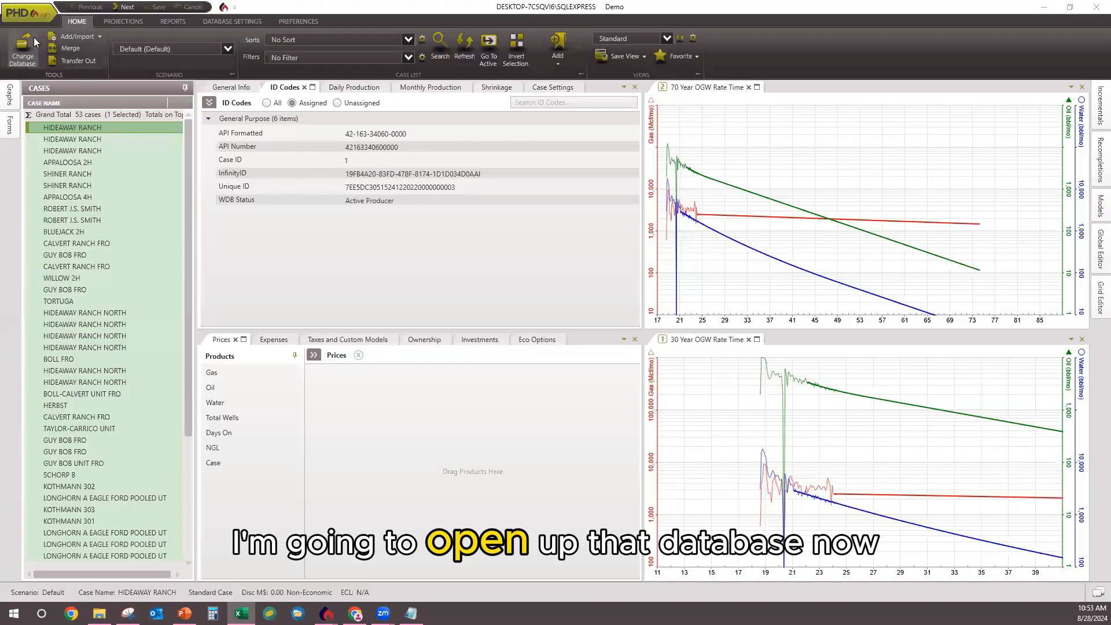
- Change the open database to PHDwin_Week_2024
{"action": "left_click", "coordinate": [25, 54]}
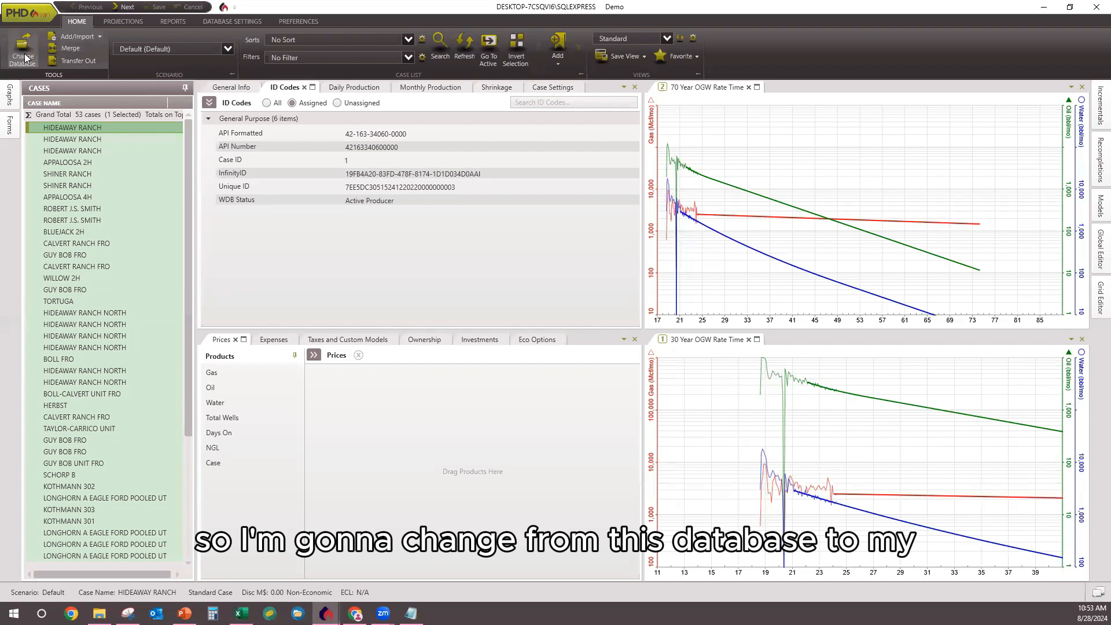
{"action": "left_click", "coordinate": [25, 55]}
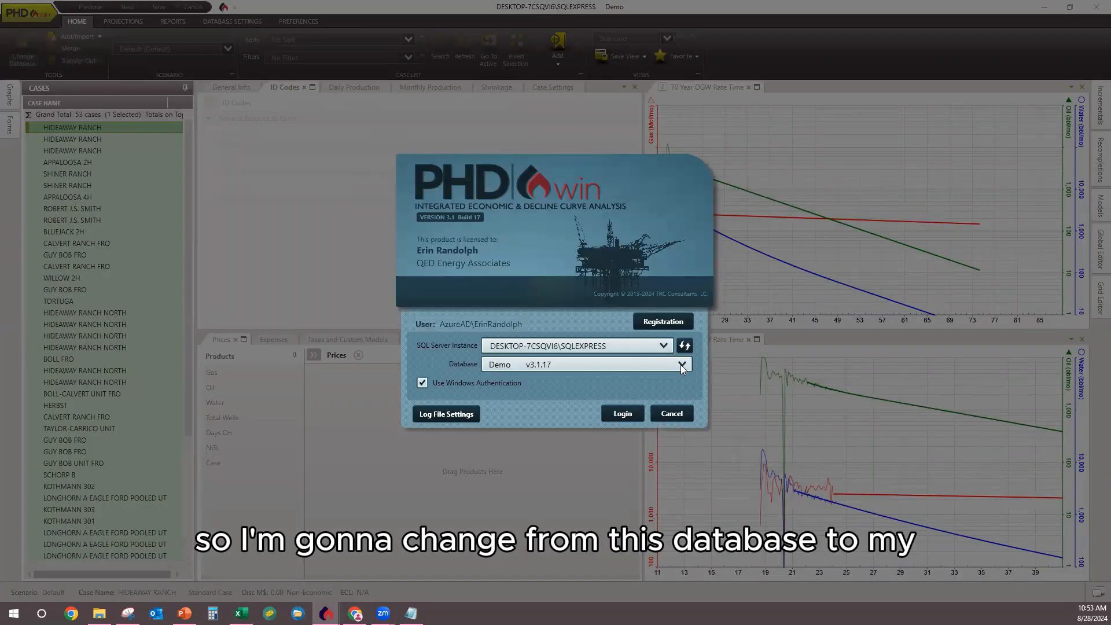
{"action": "left_click", "coordinate": [680, 365]}
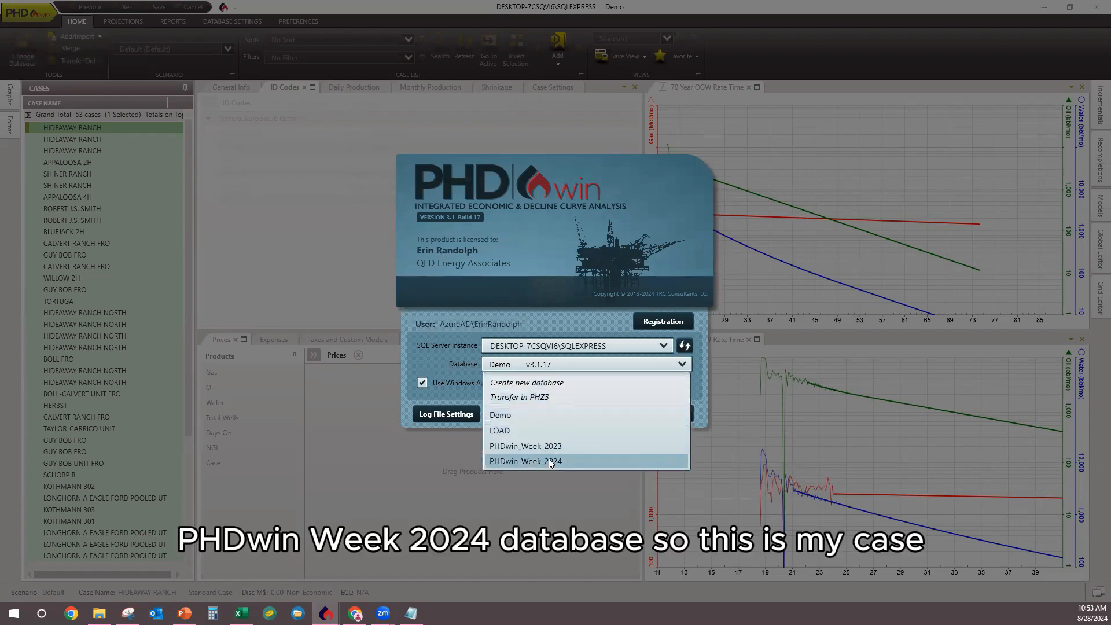
{"action": "left_click", "coordinate": [547, 461]}
{"action": "left_click", "coordinate": [623, 414]}
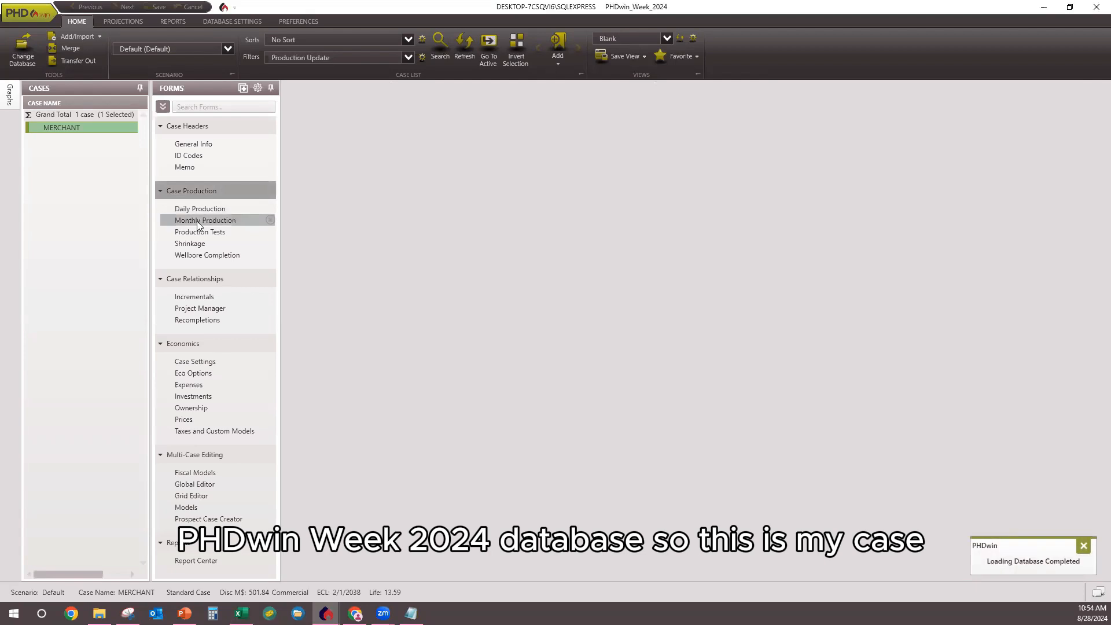
- Open the MERCHANT case's monthly production, compare it with PHDwinWeek24ProdUpdate.csv in Excel, and close the spreadsheet
{"action": "left_click", "coordinate": [196, 221]}
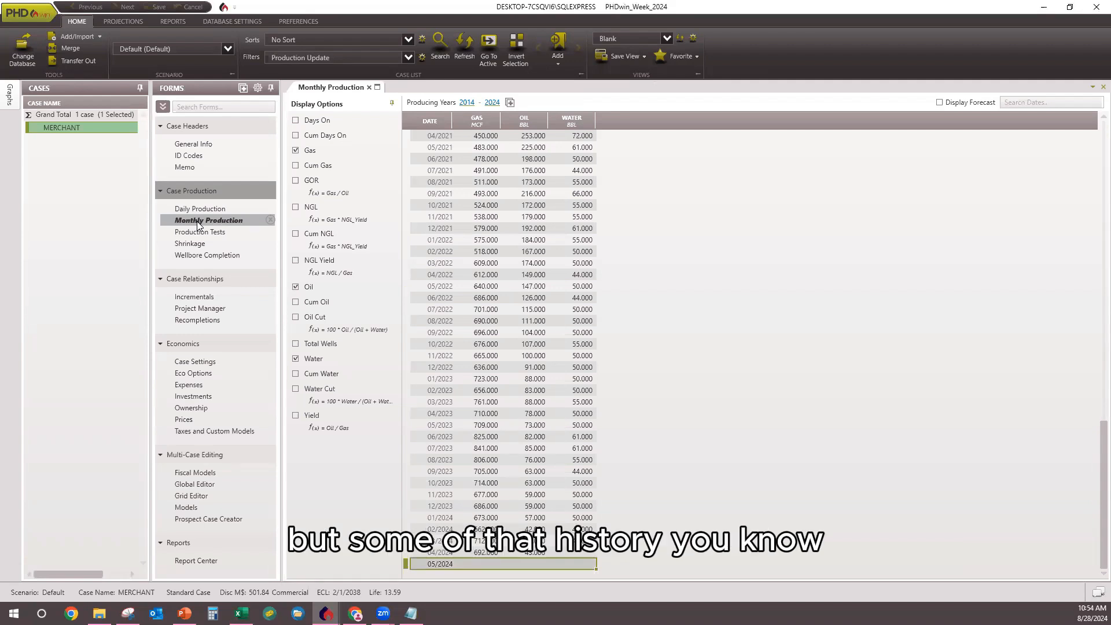
{"action": "left_click", "coordinate": [1096, 7]}
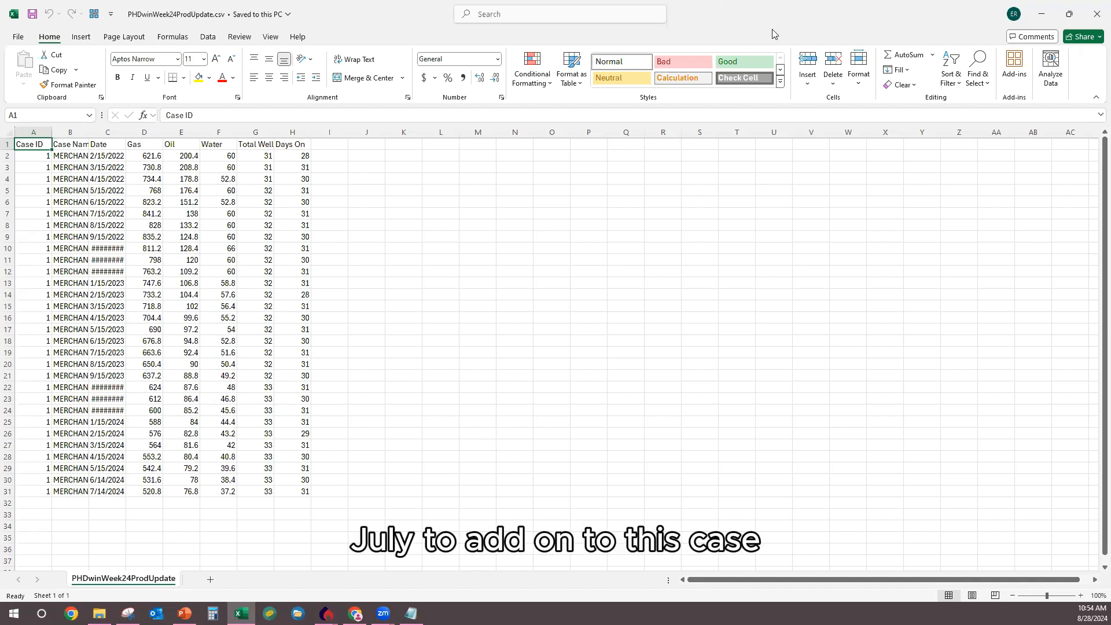
{"action": "key", "text": "alt+Tab"}
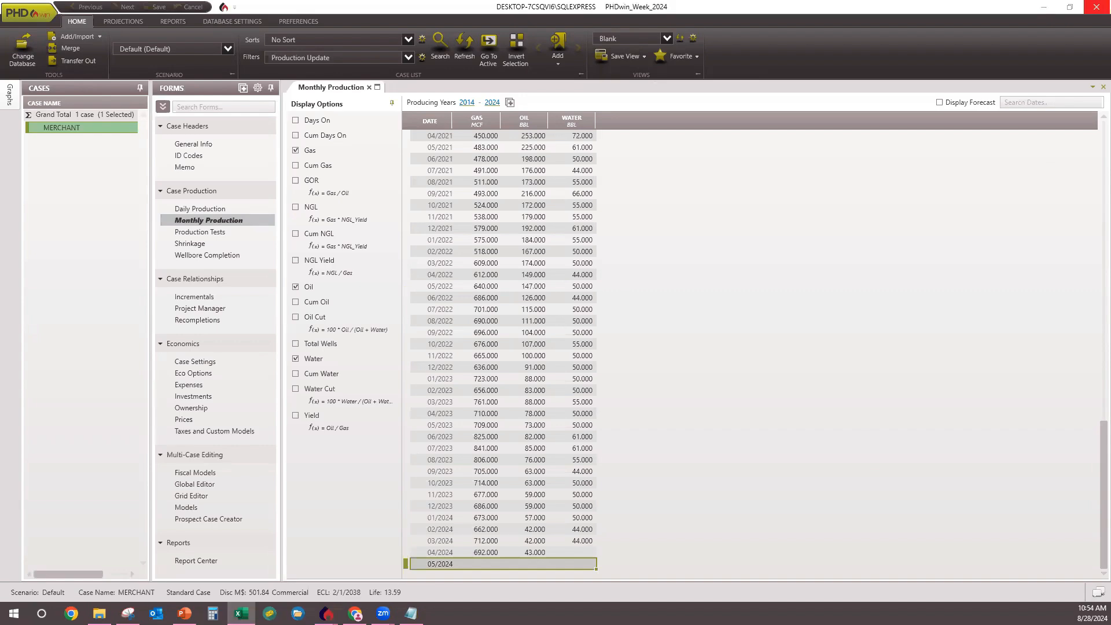
{"action": "key", "text": "alt+Tab"}
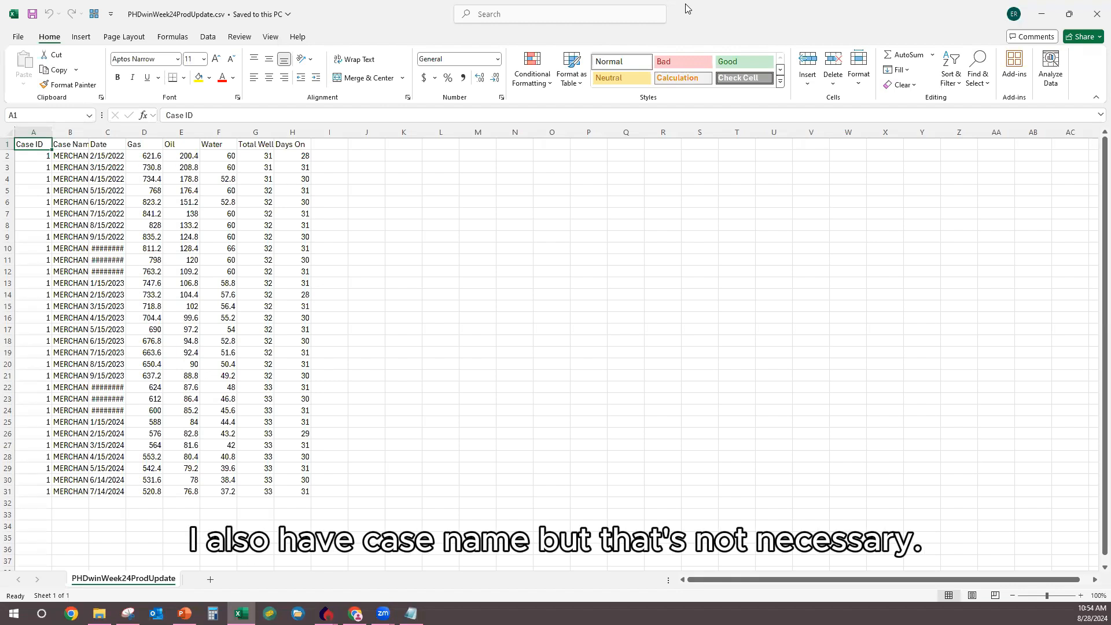
{"action": "left_click", "coordinate": [1095, 16]}
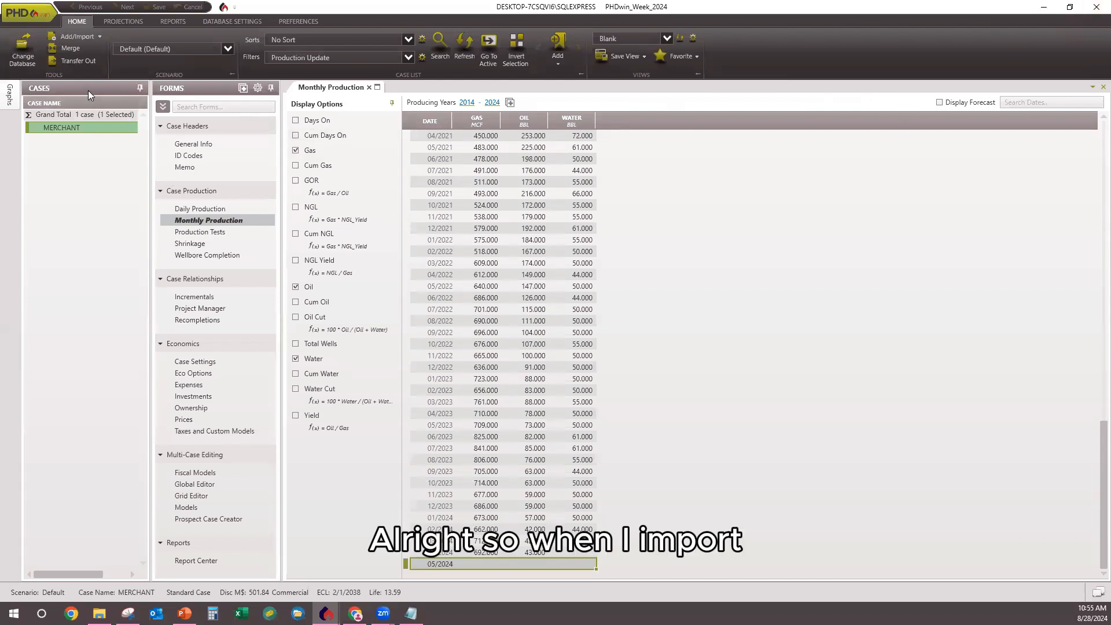
- Start another import and choose PHDwinWeek24ProdUpdate.csv as the source file
{"action": "left_click", "coordinate": [87, 36]}
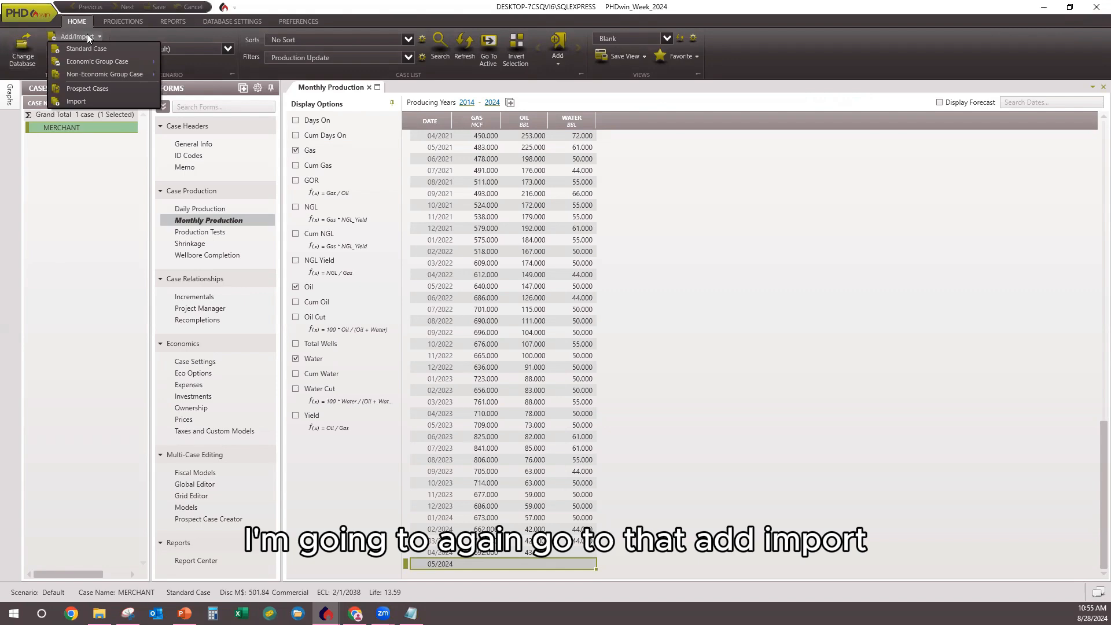
{"action": "left_click", "coordinate": [76, 102]}
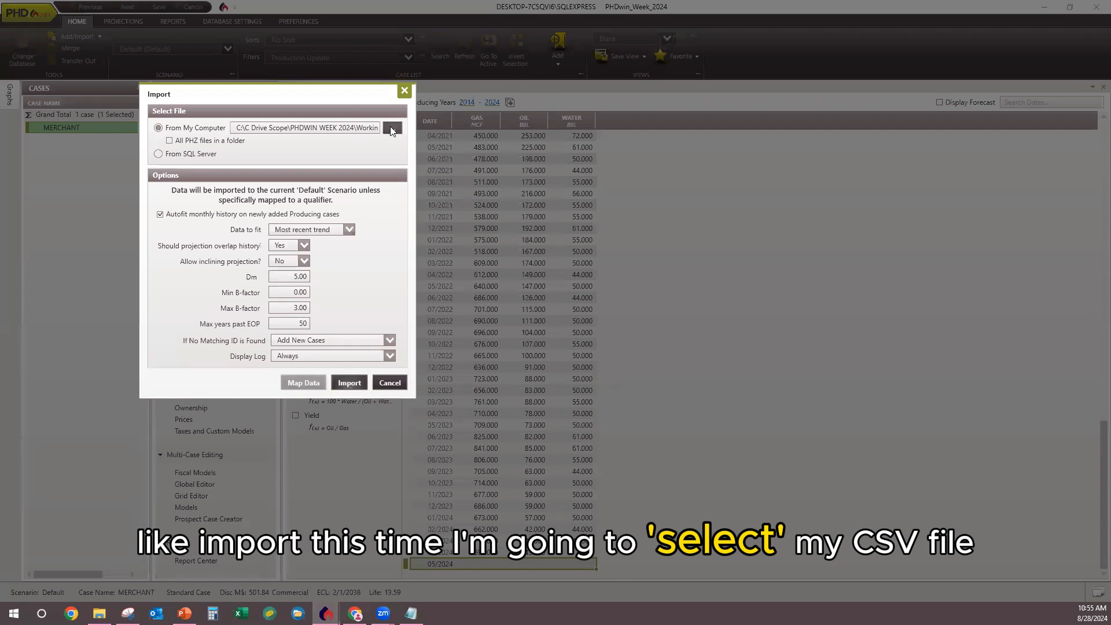
{"action": "left_click", "coordinate": [389, 128]}
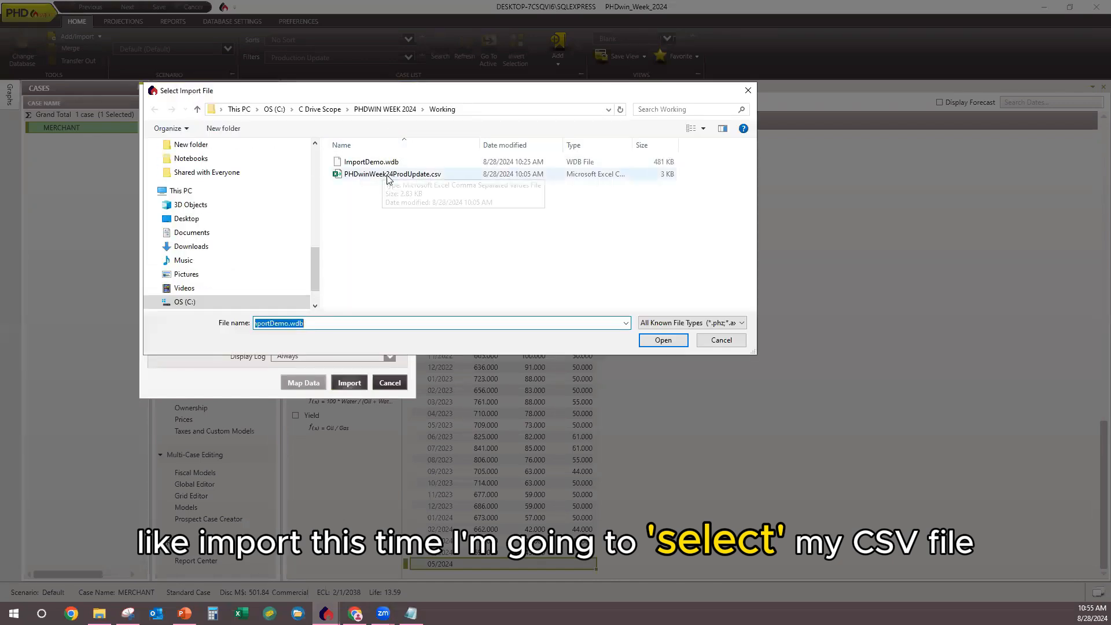
{"action": "left_click", "coordinate": [391, 174]}
{"action": "left_click", "coordinate": [664, 342]}
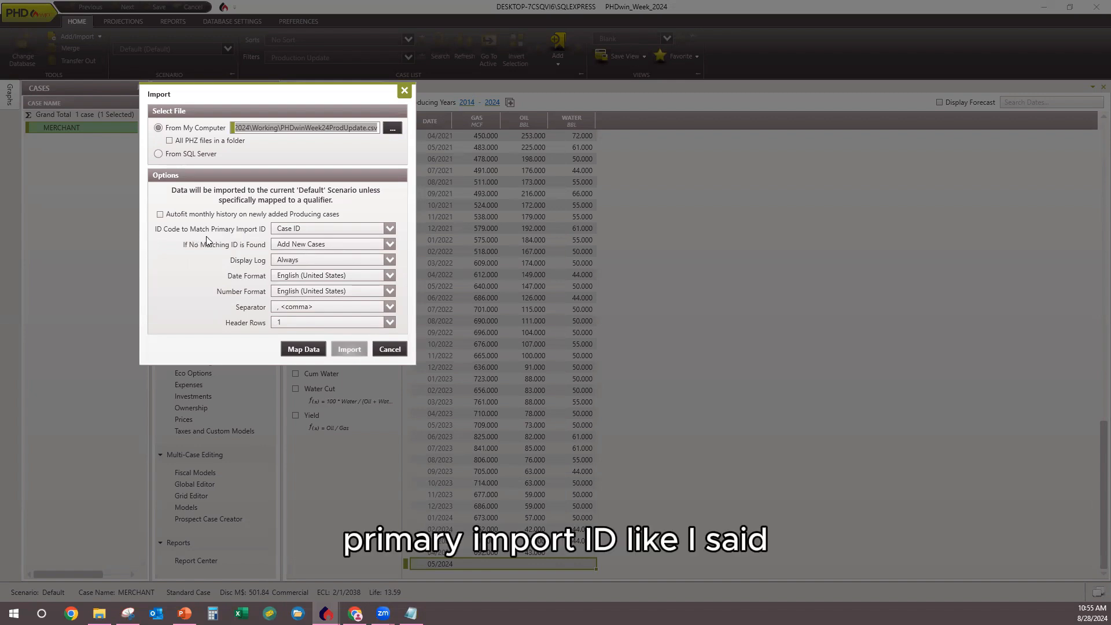
- Review the ID codes available for matching the primary import ID, keep Case ID, and open the data mapping
{"action": "left_click", "coordinate": [390, 229]}
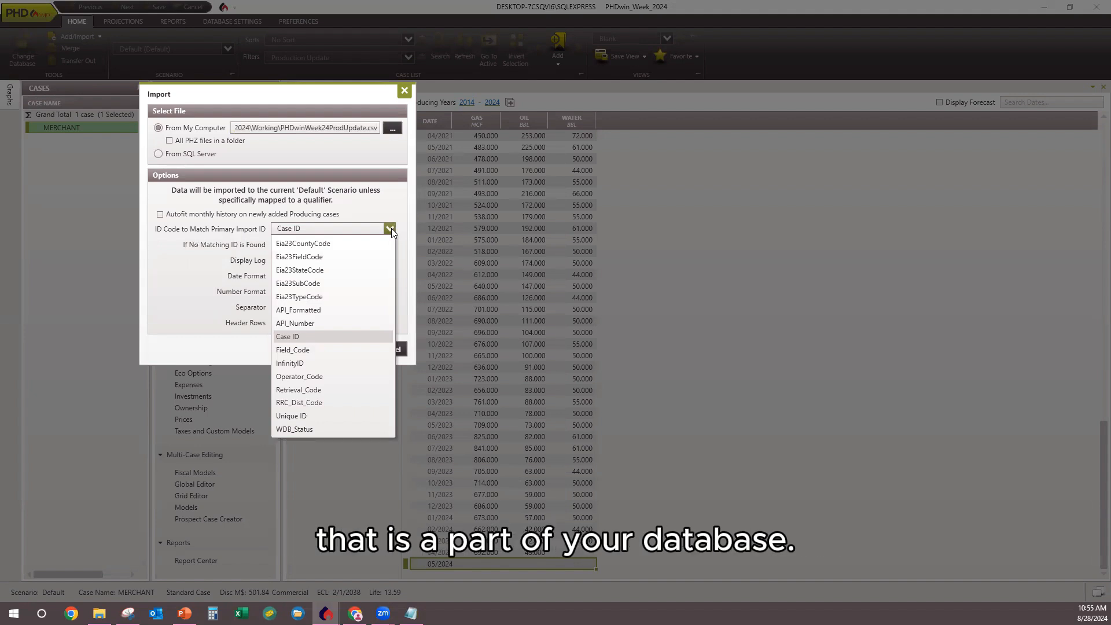
{"action": "left_click", "coordinate": [398, 210]}
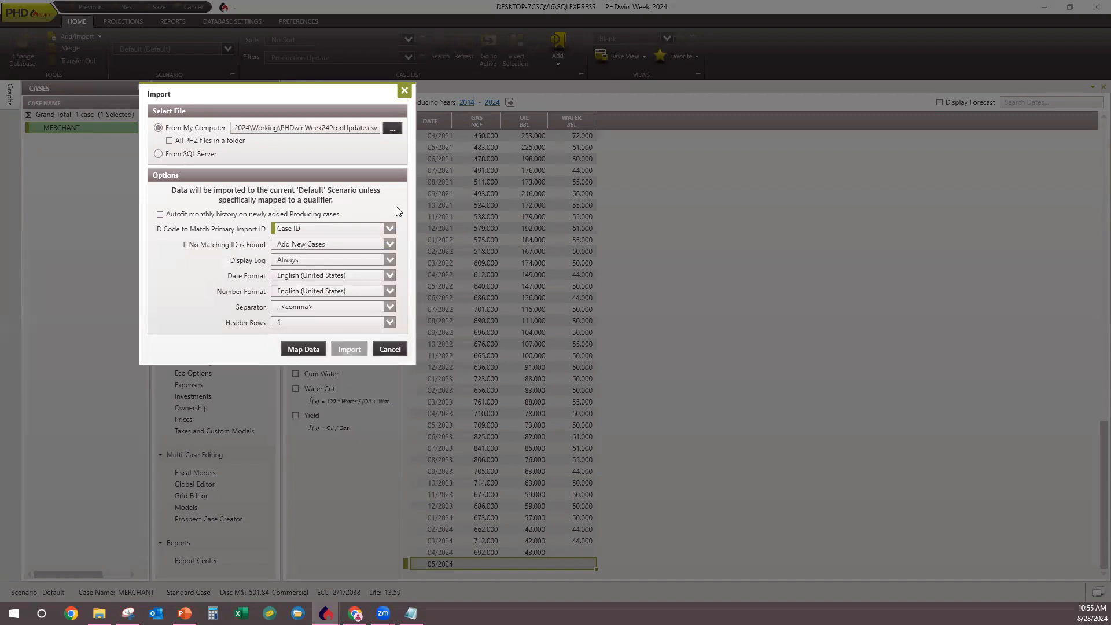
{"action": "left_click", "coordinate": [303, 349]}
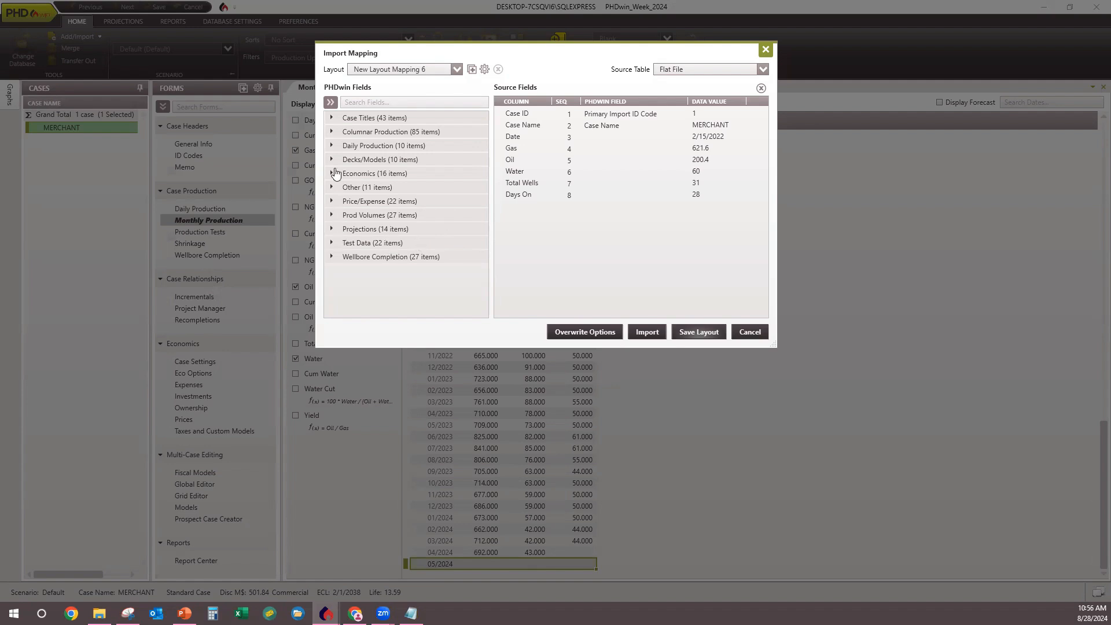
- Enlarge the Import Mapping window and map the Prod Volumes field Production Date to the source column Date
{"action": "left_click", "coordinate": [331, 216]}
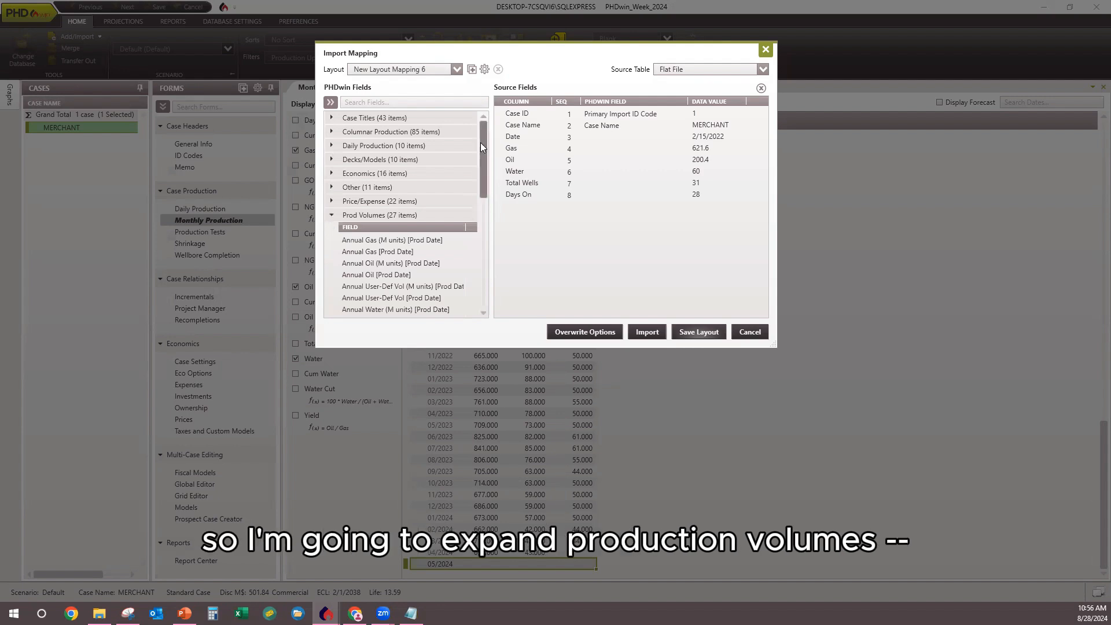
{"action": "left_click_drag", "start_coordinate": [483, 138], "coordinate": [476, 217]}
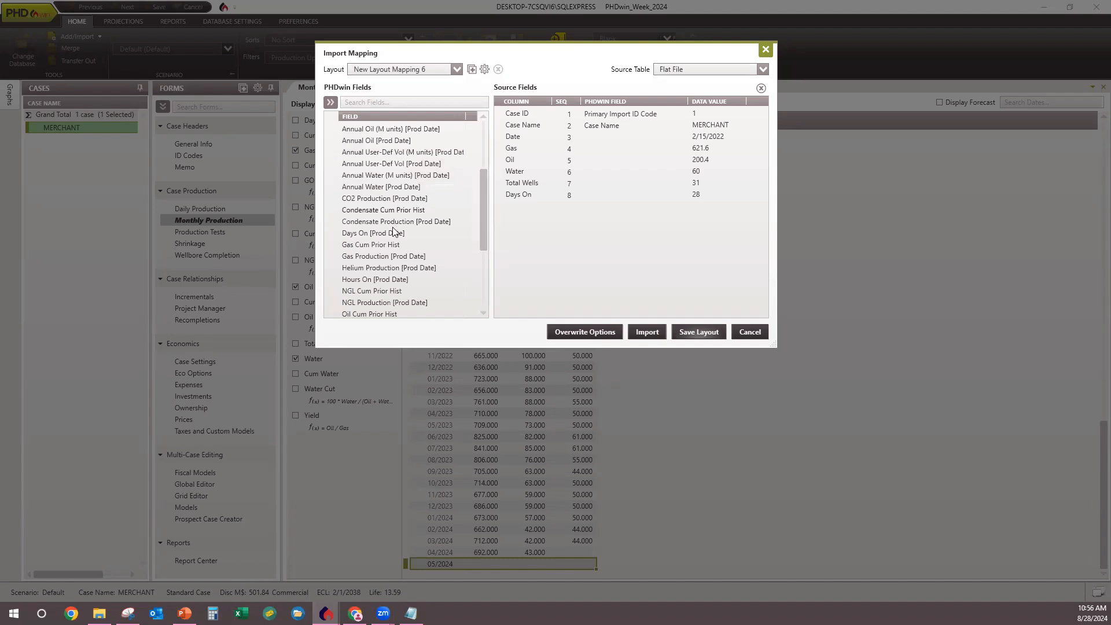
{"action": "scroll", "coordinate": [484, 313], "scroll_direction": "down", "scroll_amount": 2}
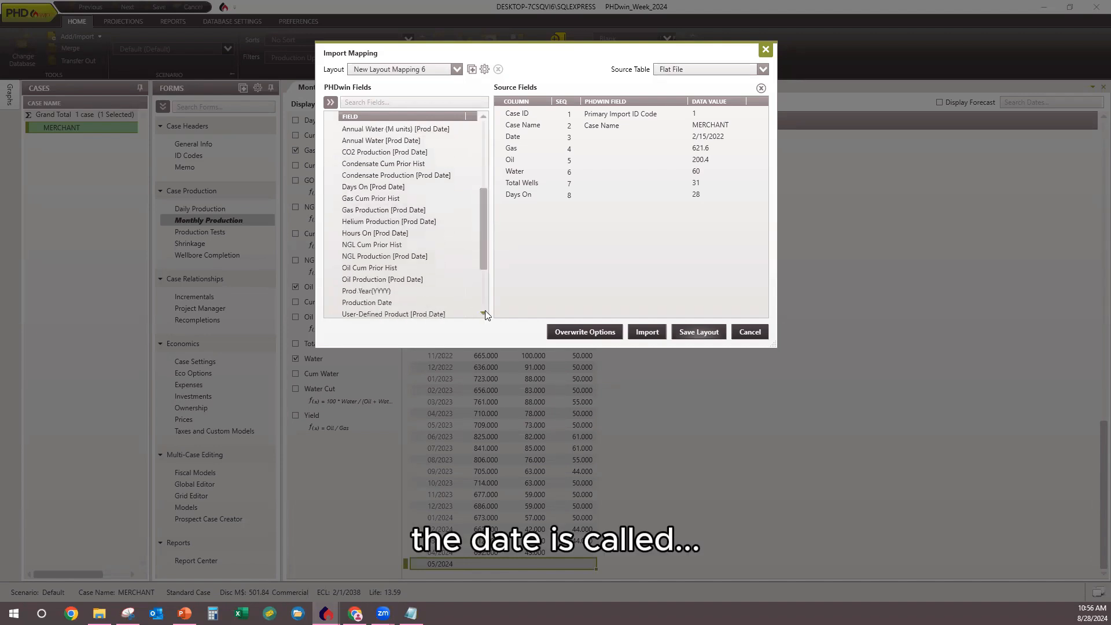
{"action": "left_click_drag", "start_coordinate": [498, 347], "coordinate": [499, 511]}
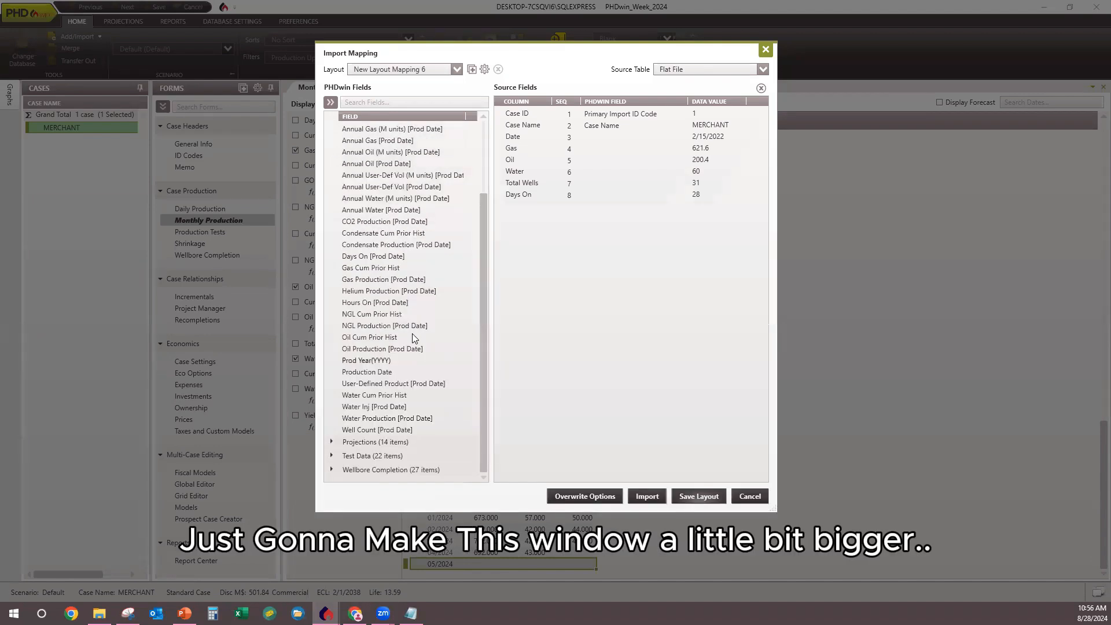
{"action": "left_click", "coordinate": [370, 371]}
{"action": "left_click_drag", "start_coordinate": [370, 371], "coordinate": [606, 141]}
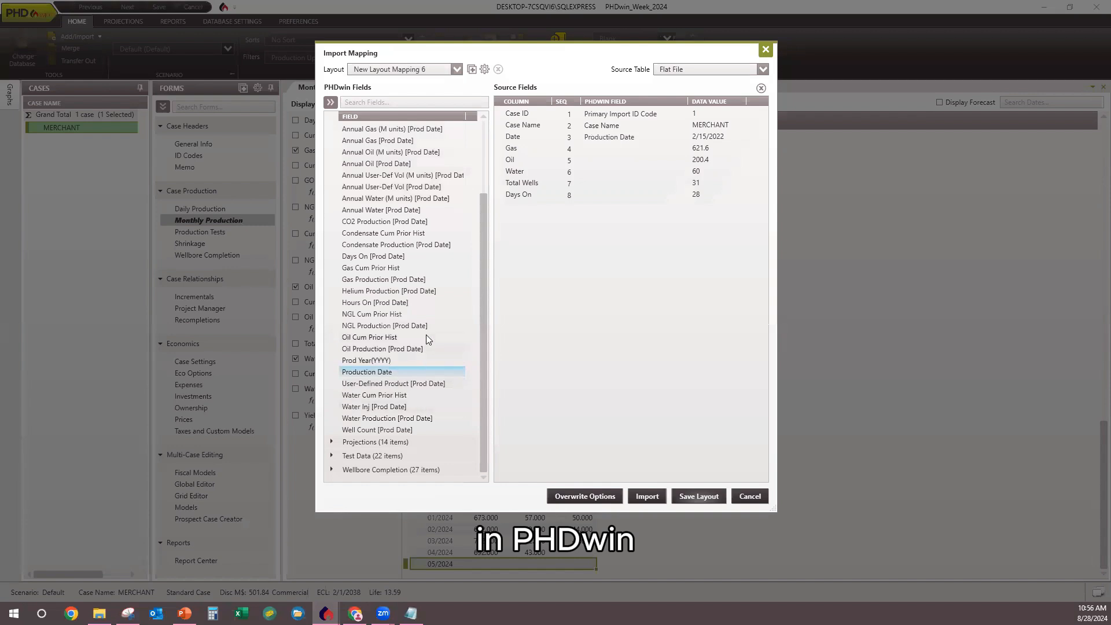
- Map the Gas, Oil and Water Production [Prod Date] fields to their source columns, Well Count to Total Wells, and Days On to Days On
{"action": "left_click", "coordinate": [360, 280]}
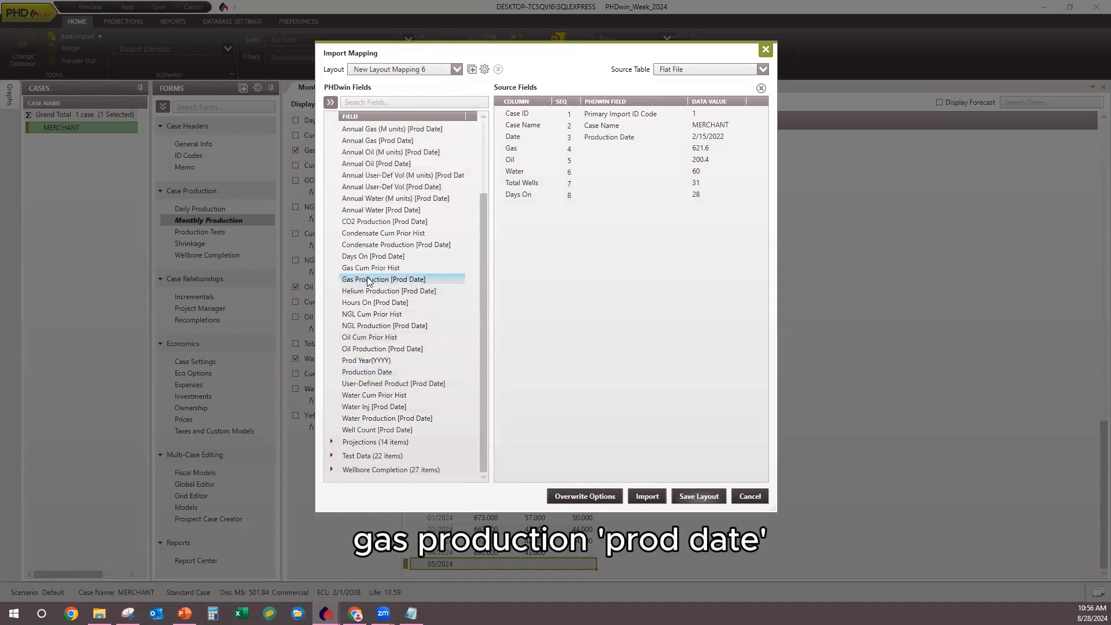
{"action": "left_click_drag", "start_coordinate": [367, 281], "coordinate": [599, 152]}
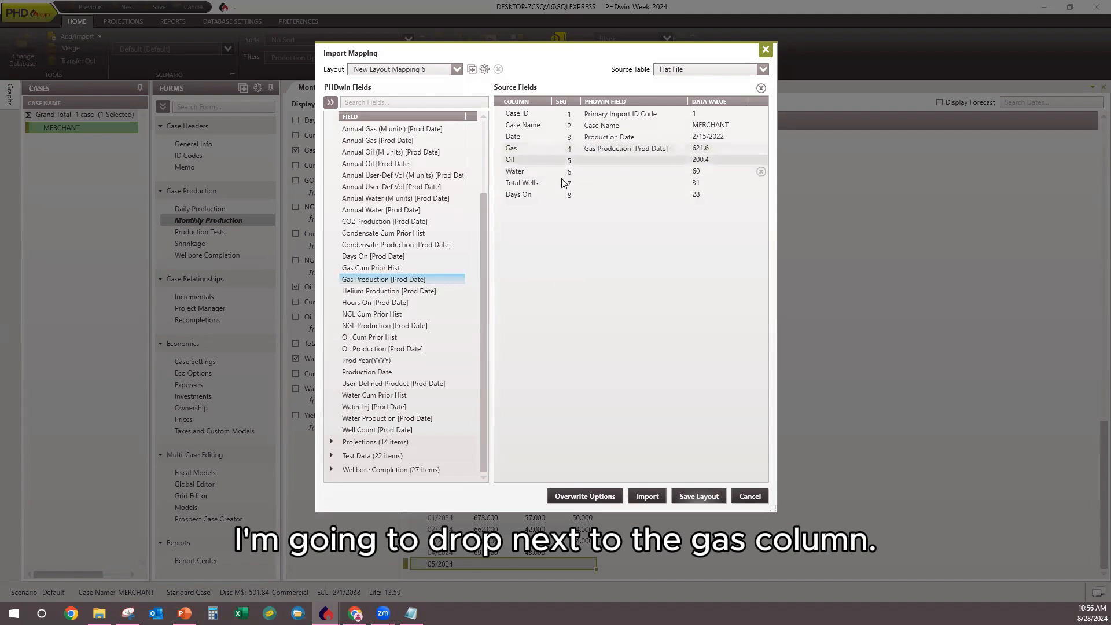
{"action": "left_click_drag", "start_coordinate": [383, 350], "coordinate": [578, 160]}
{"action": "left_click_drag", "start_coordinate": [377, 420], "coordinate": [613, 177]}
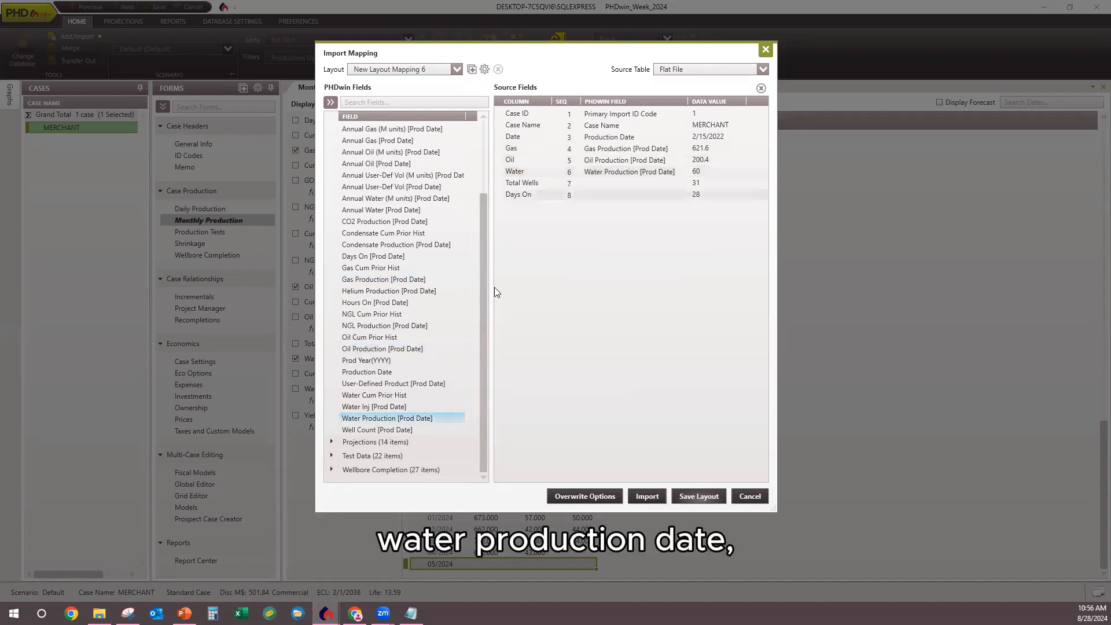
{"action": "left_click_drag", "start_coordinate": [377, 429], "coordinate": [609, 189]}
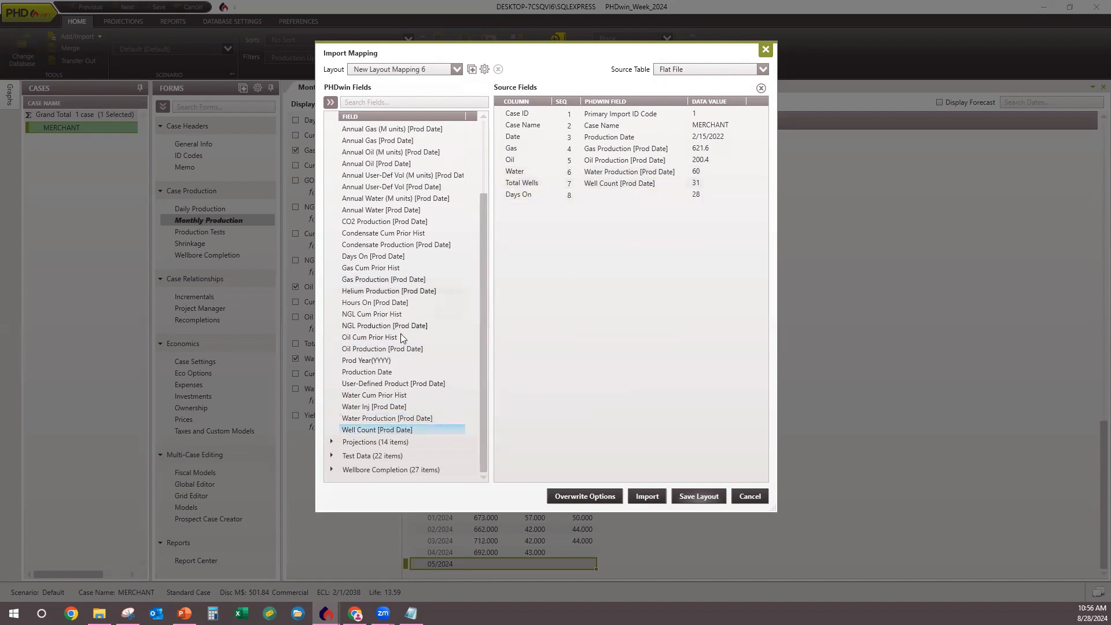
{"action": "left_click_drag", "start_coordinate": [397, 259], "coordinate": [605, 194]}
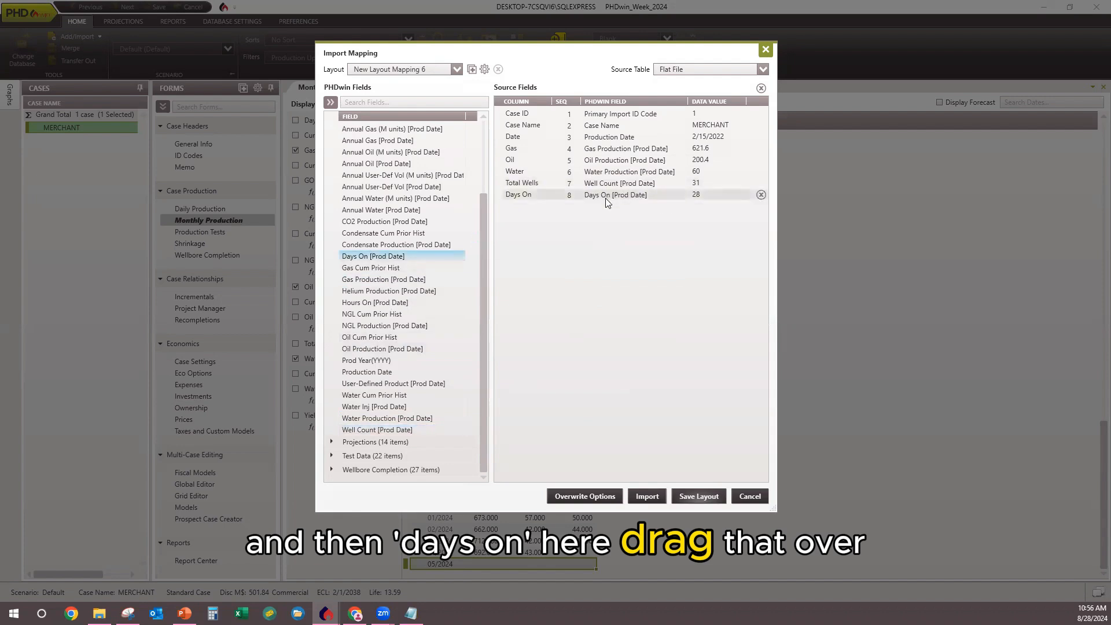
- Set the overwrite option for Monthly Production to Replace Overlapping, apply it, and run the import
{"action": "left_click", "coordinate": [586, 497]}
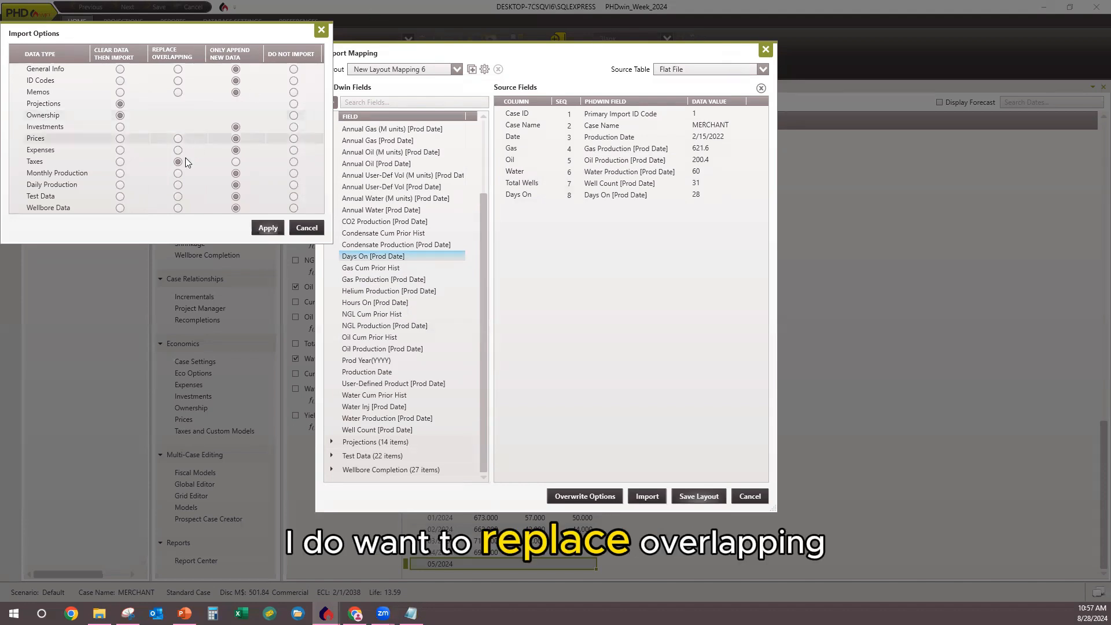
{"action": "left_click", "coordinate": [178, 173]}
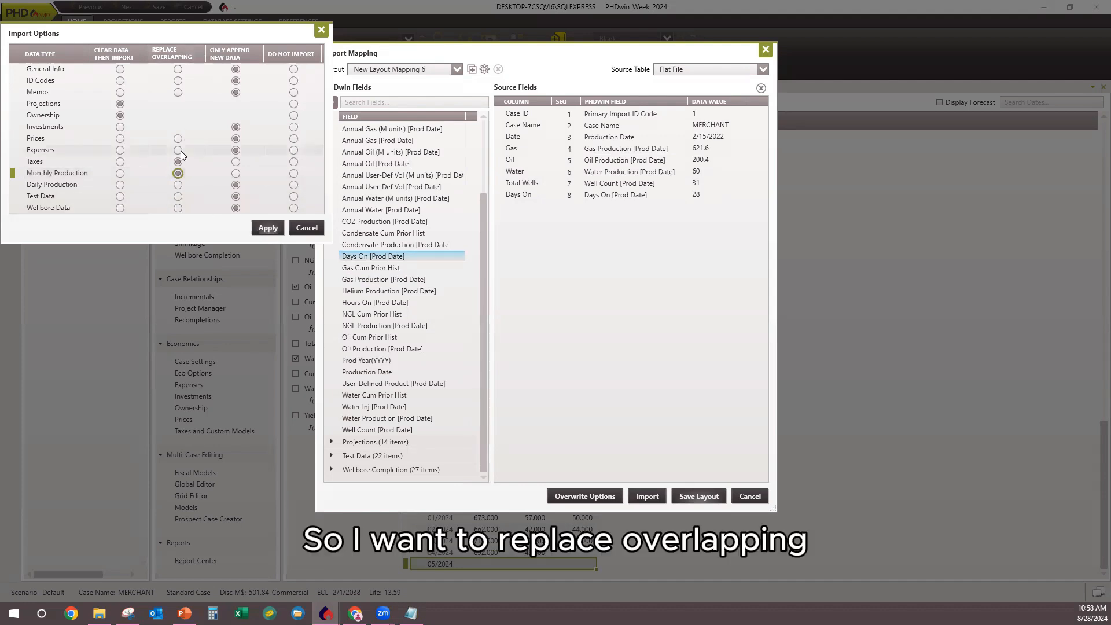
{"action": "left_click", "coordinate": [265, 226]}
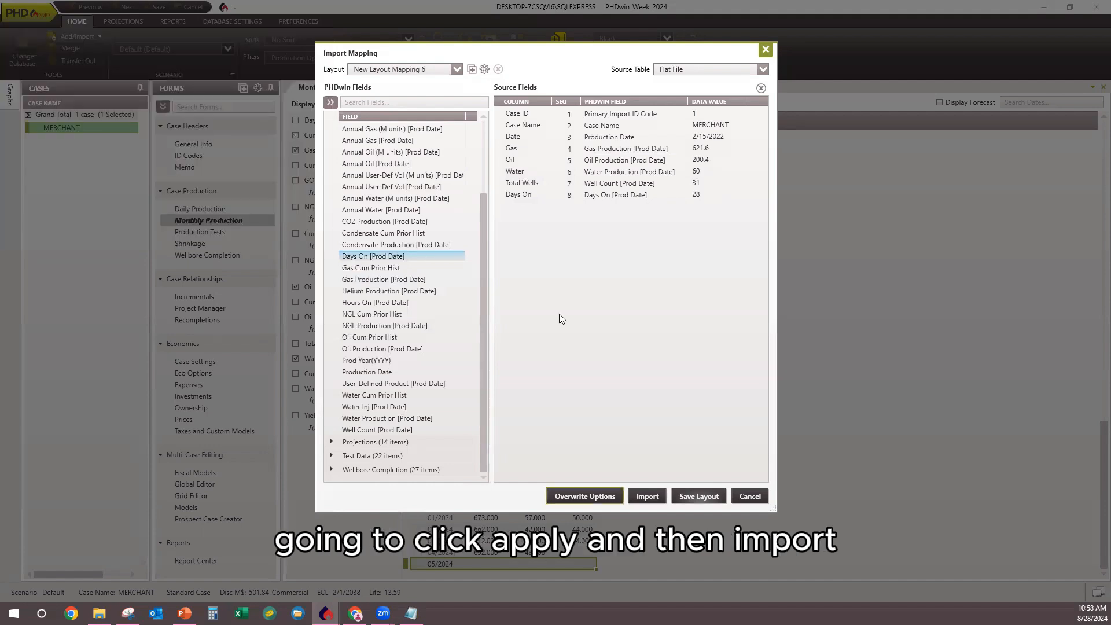
{"action": "left_click", "coordinate": [648, 496]}
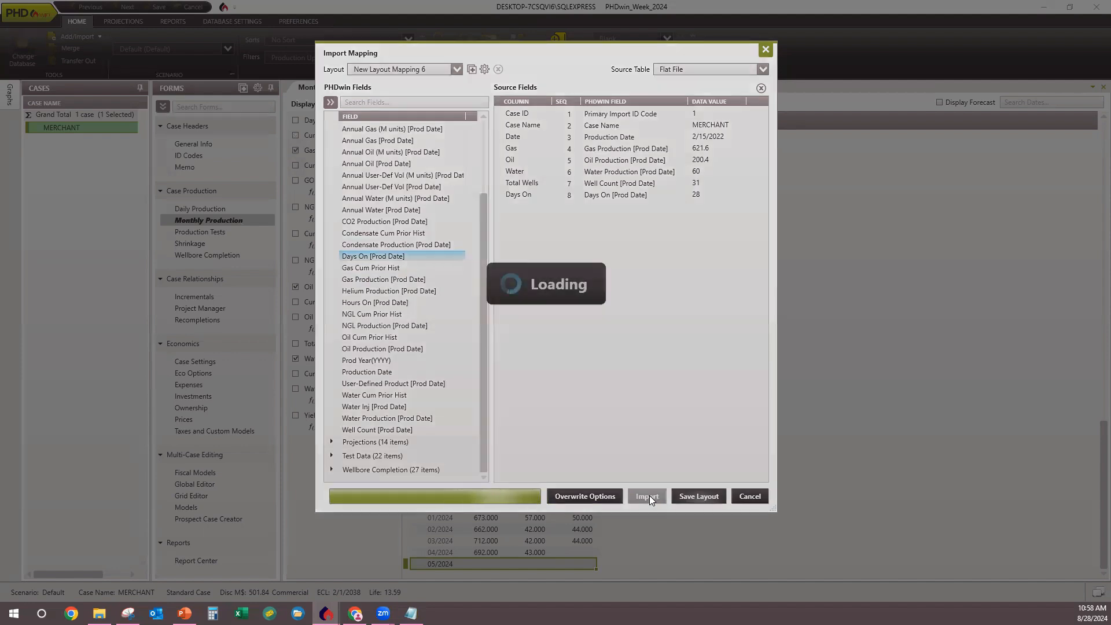